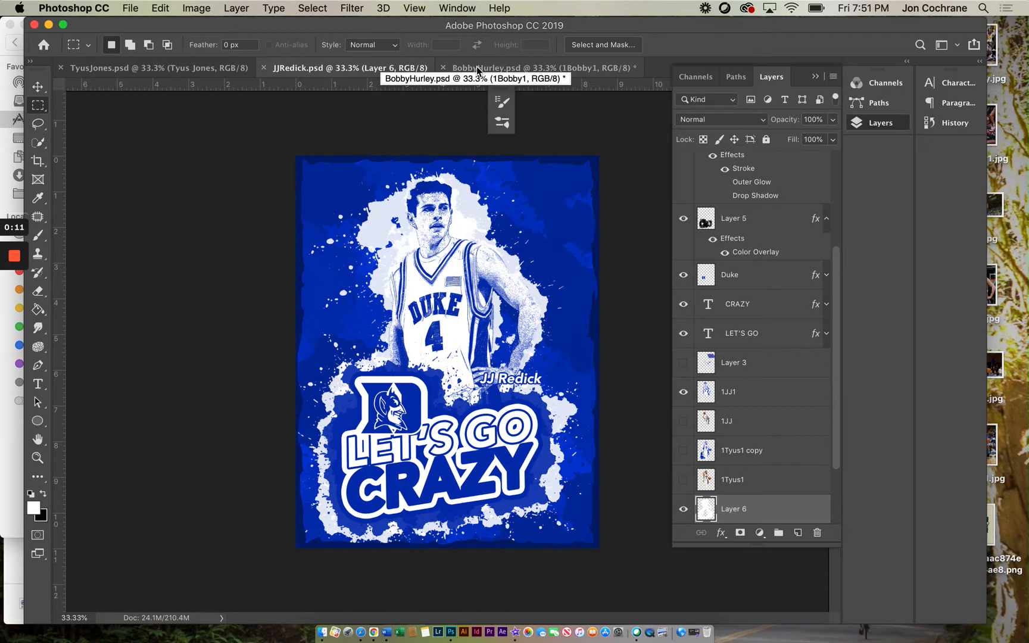
Step: In the BobbyHurley document, replace the player name text with Bobby Hurley
left_click(477, 69)
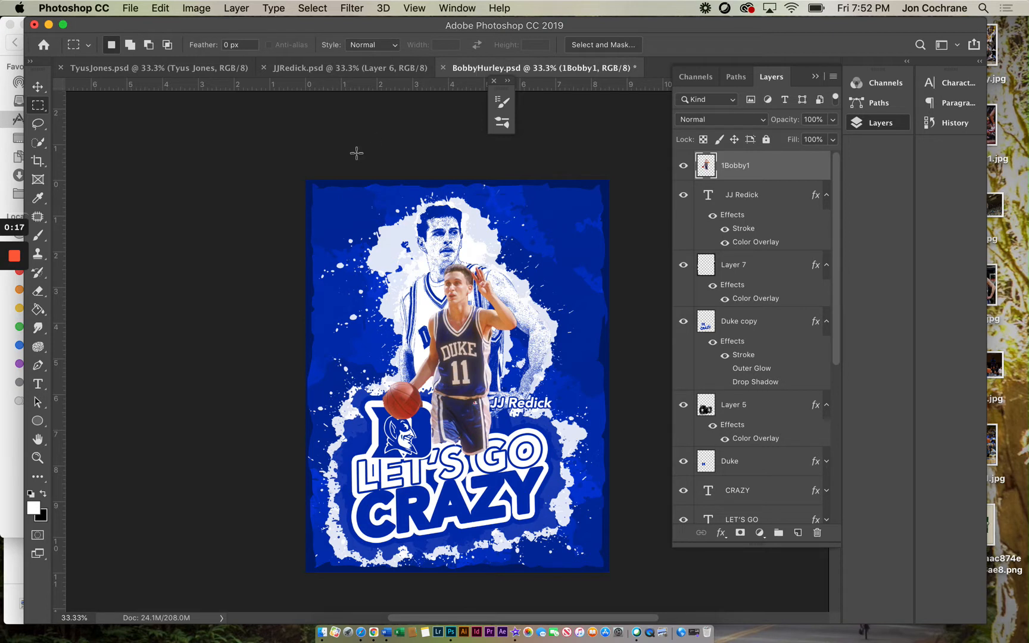
left_click(38, 383)
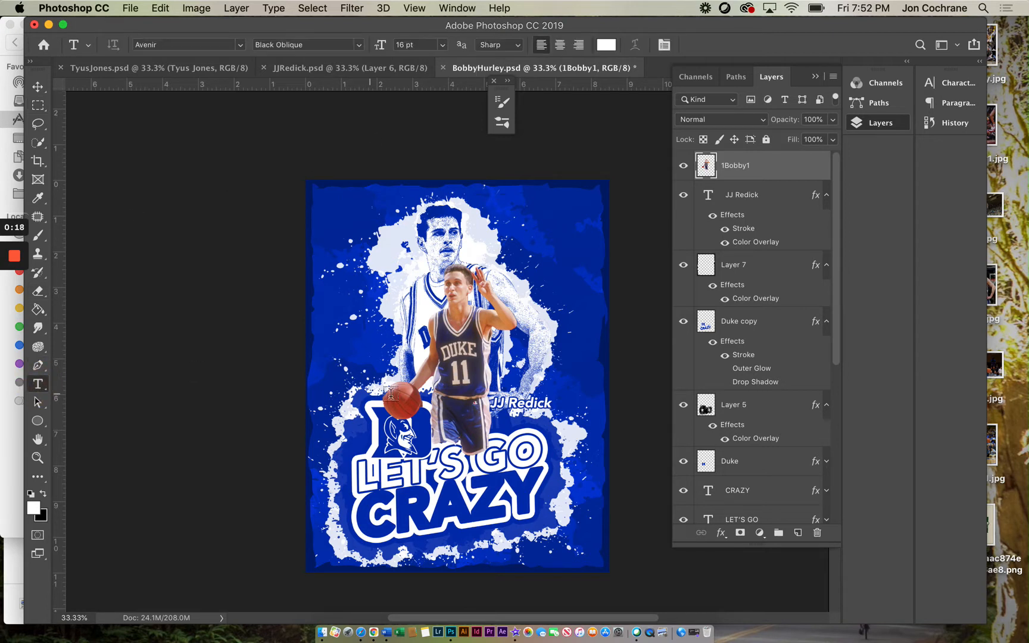
left_click_drag(493, 407, 552, 406)
type("Bo")
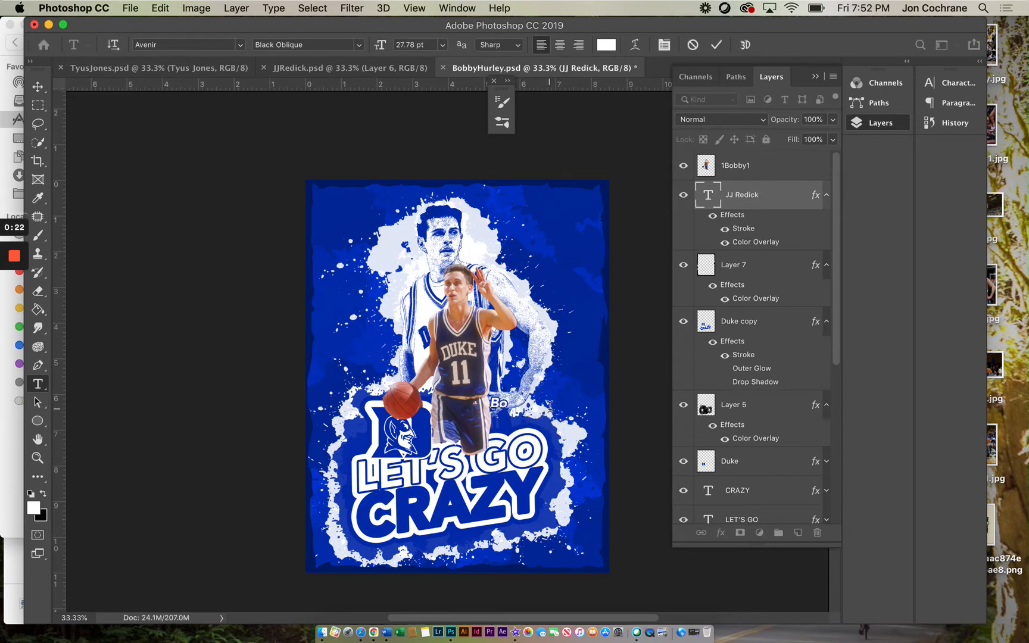
type("bby Hurley")
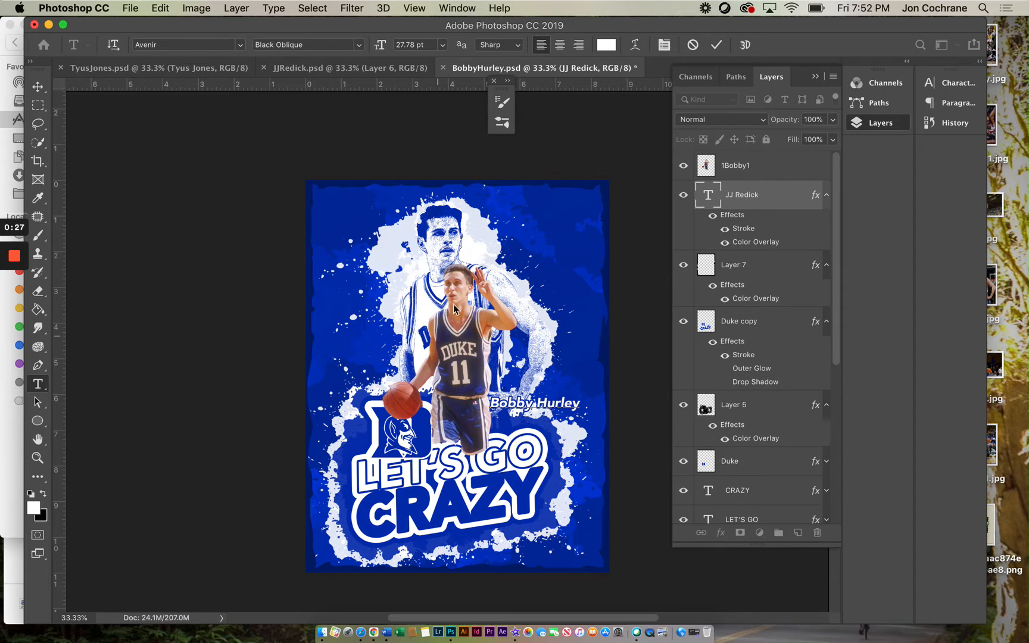
left_click(37, 86)
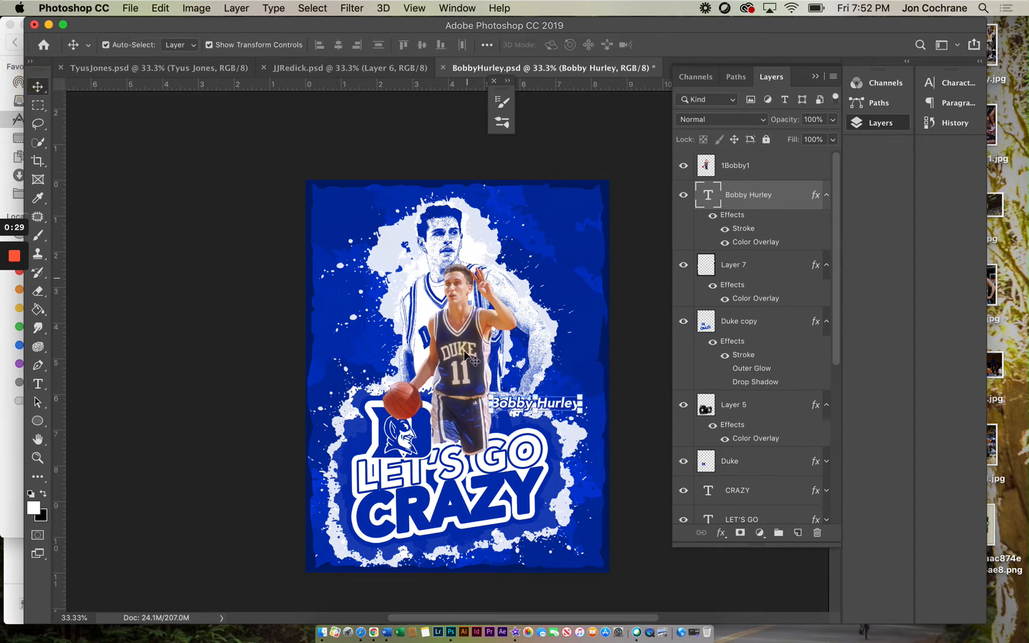
Step: Move and scale the Bobby photo layer to about 155% so the player fills the upper poster
left_click(466, 317)
left_click_drag(466, 318, 464, 363)
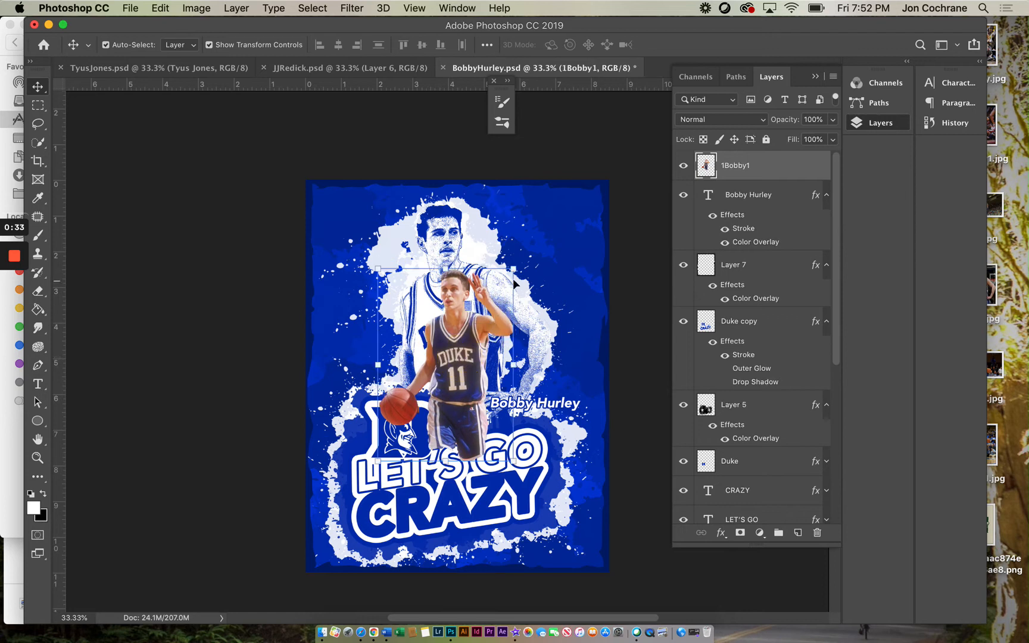
left_click_drag(513, 271, 591, 199)
left_click_drag(489, 280, 462, 297)
left_click_drag(538, 478, 562, 498)
left_click_drag(468, 430, 448, 427)
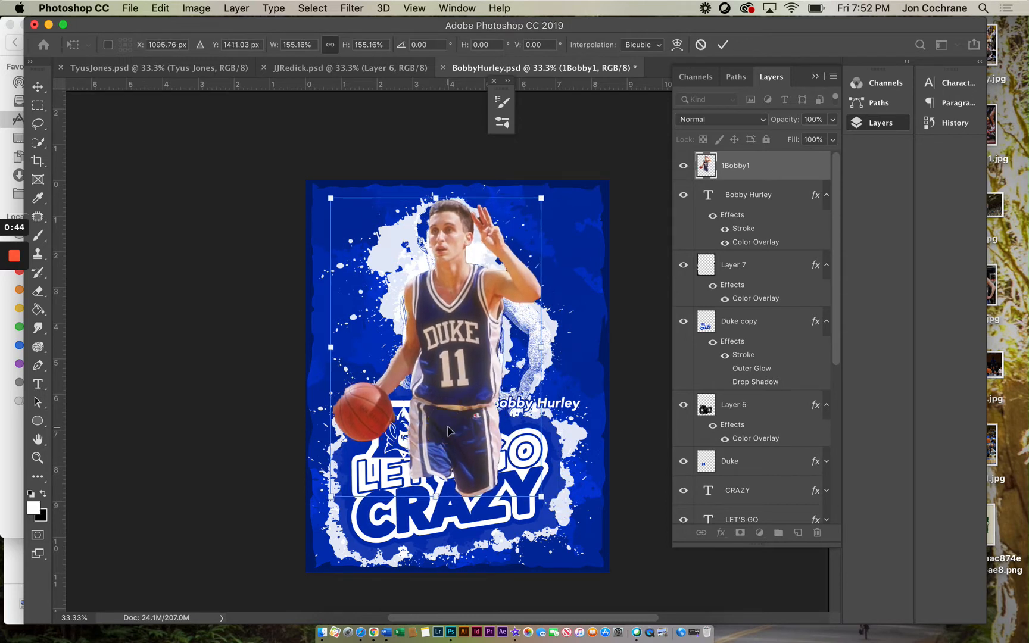
key("Return")
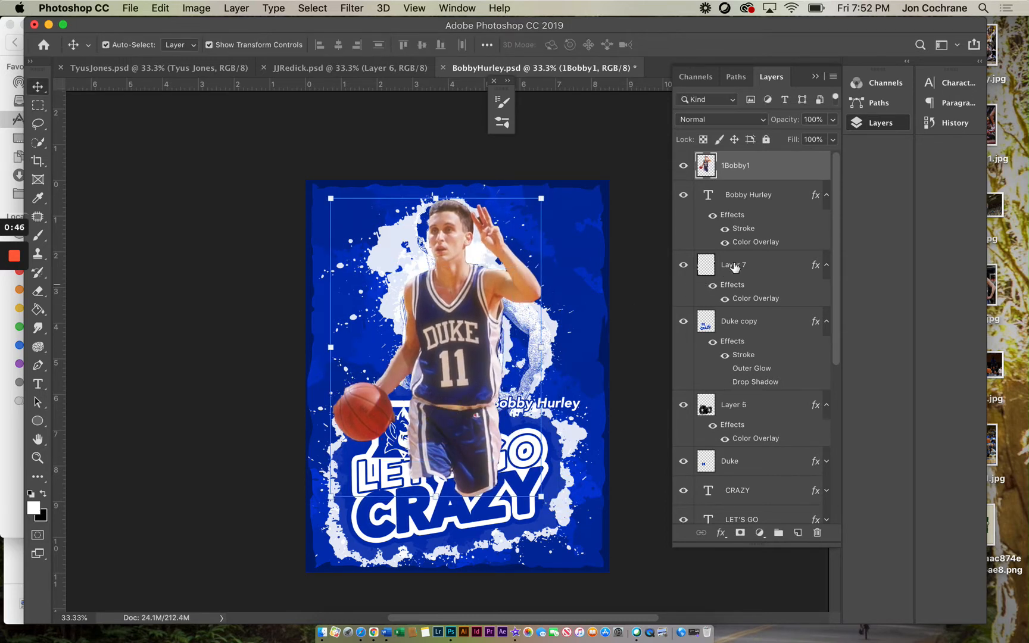
Step: Move the 1Bobby1 layer down below the text layers and hide the 1JJ1 layer
left_click_drag(751, 173, 737, 440)
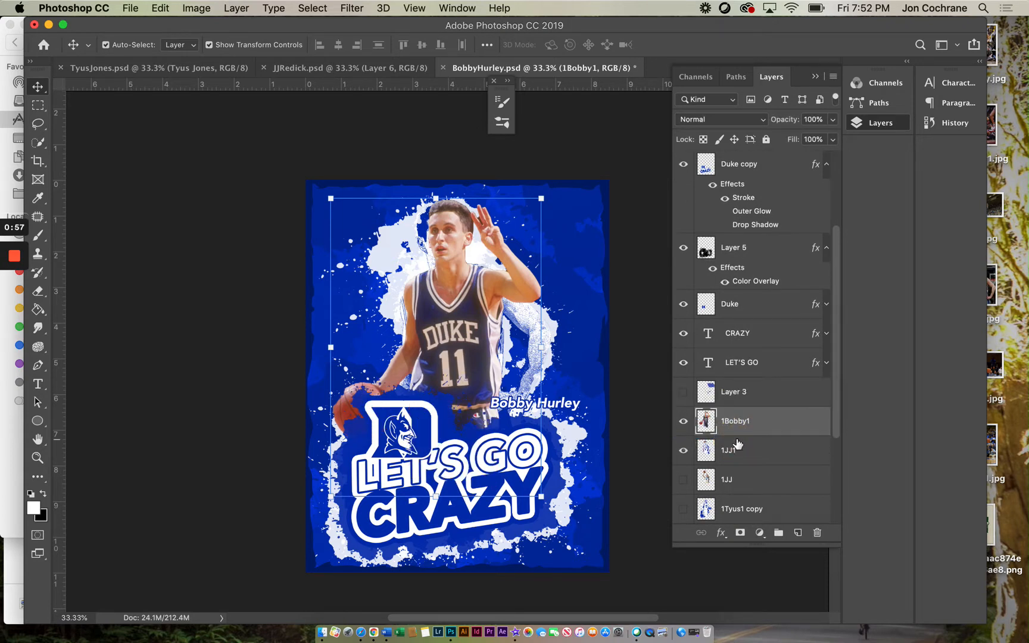
left_click(683, 451)
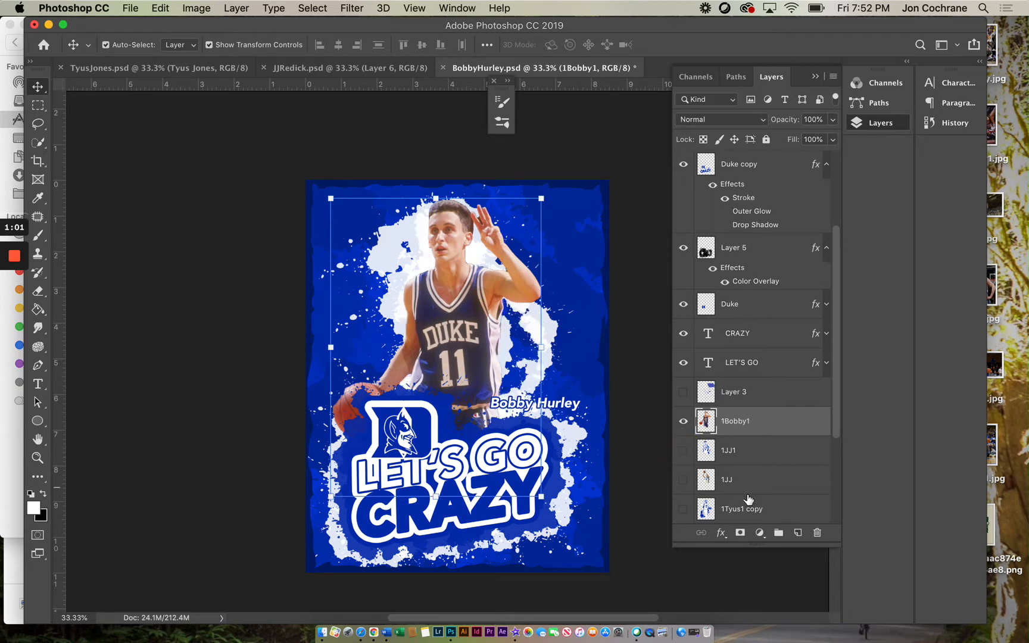
Step: Erase the white splatter from the upper area of Layer 6 with a large eraser brush
scroll(749, 499, "down", 5)
left_click(739, 472)
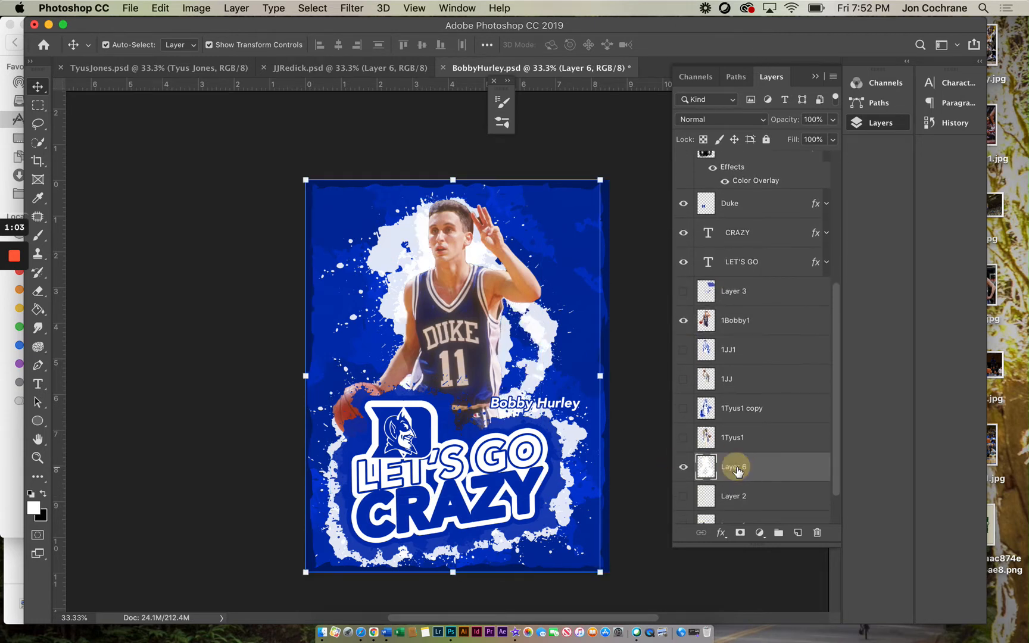
left_click(38, 293)
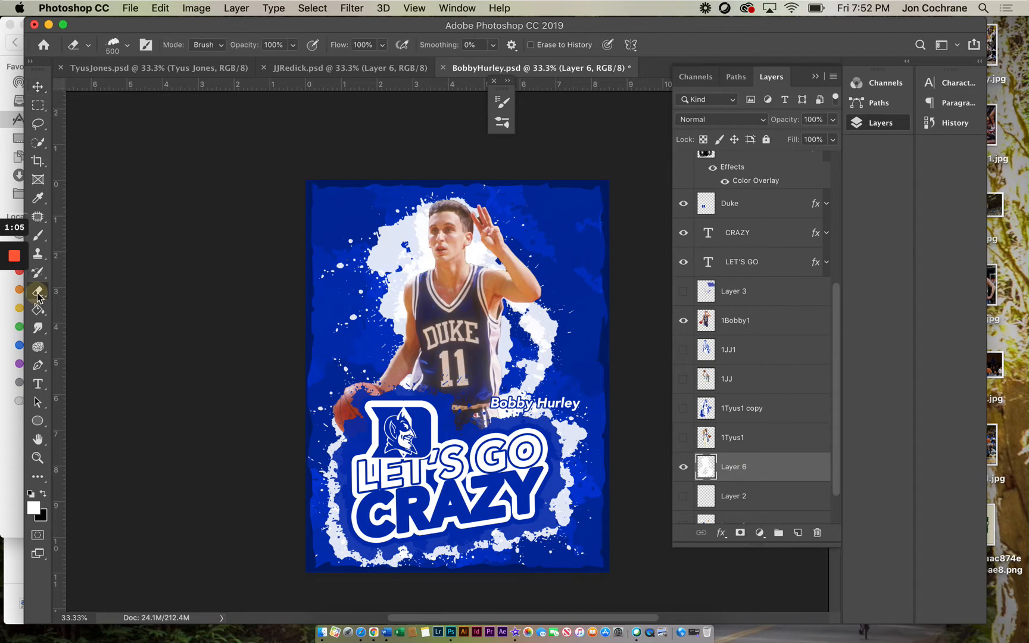
key("bracketright")
key("bracketright")
key("bracketright")
key("bracketright")
key("bracketright")
key("bracketright")
key("bracketright")
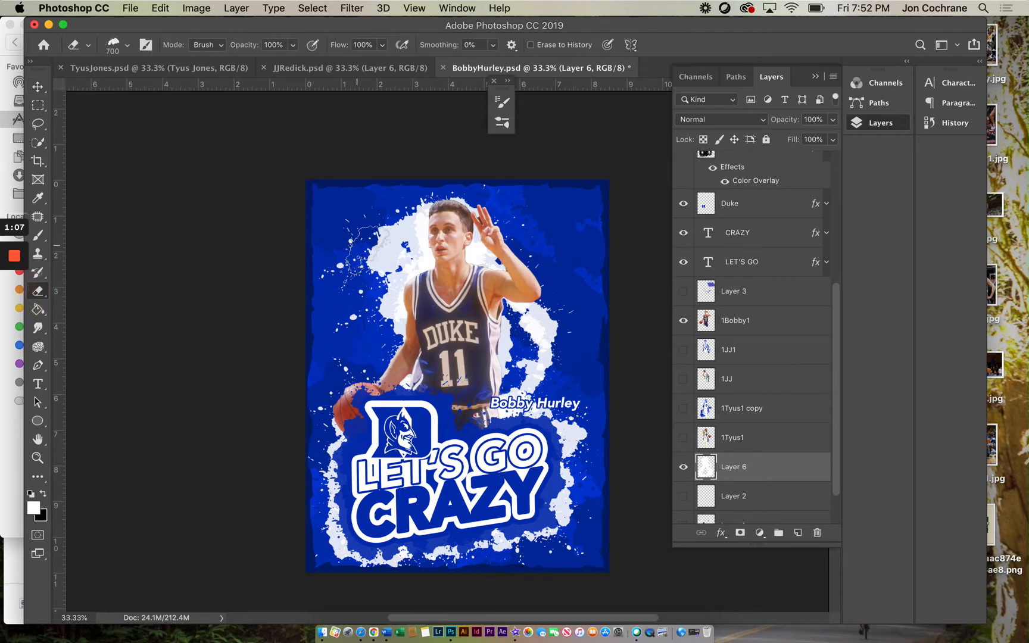
mouse_move(333, 250)
left_mouse_down()
mouse_move(448, 256)
mouse_move(513, 247)
mouse_move(402, 223)
mouse_move(441, 235)
mouse_move(373, 288)
mouse_move(426, 292)
mouse_move(389, 299)
mouse_move(429, 312)
mouse_move(414, 310)
mouse_move(414, 379)
mouse_move(530, 287)
mouse_move(530, 315)
mouse_move(512, 323)
mouse_move(529, 302)
mouse_move(538, 349)
mouse_move(549, 321)
mouse_move(529, 379)
mouse_move(508, 395)
mouse_move(468, 381)
left_mouse_up()
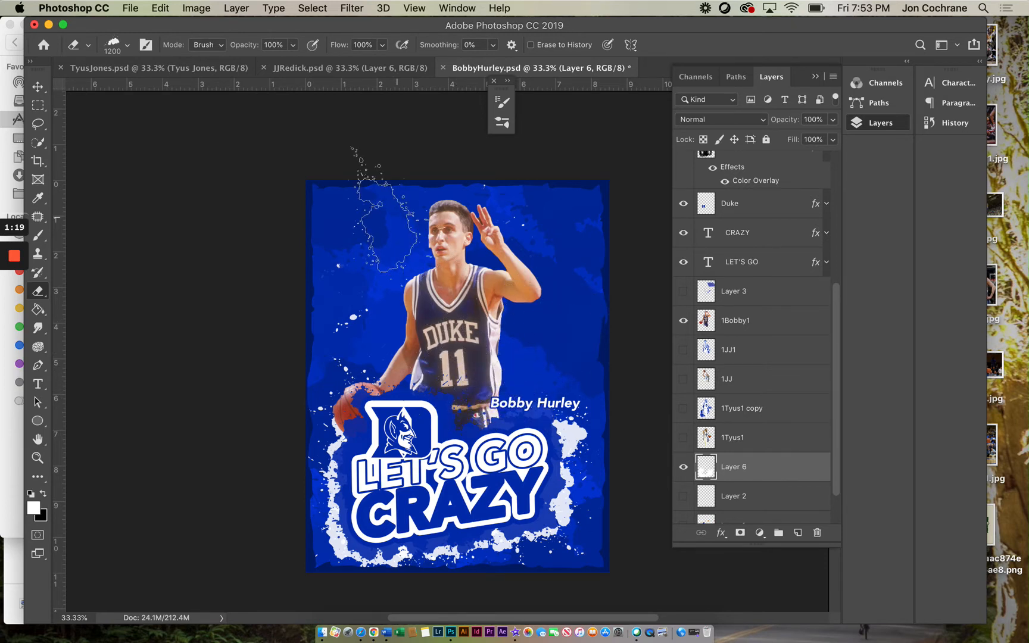
Step: Reapply the last Filter Gallery effect to Layer 6
left_click(351, 8)
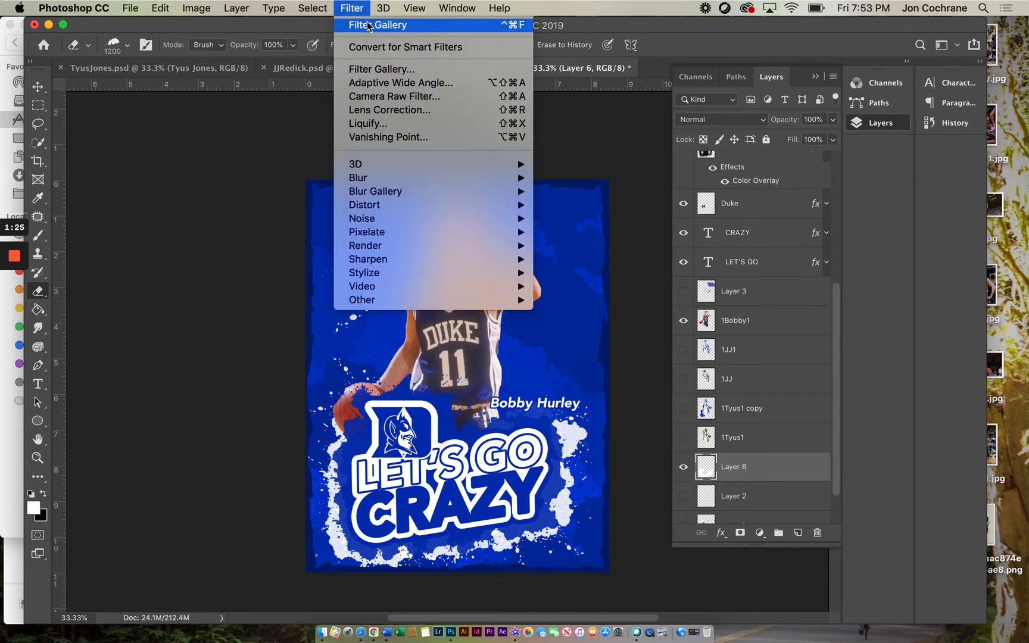
left_click(369, 25)
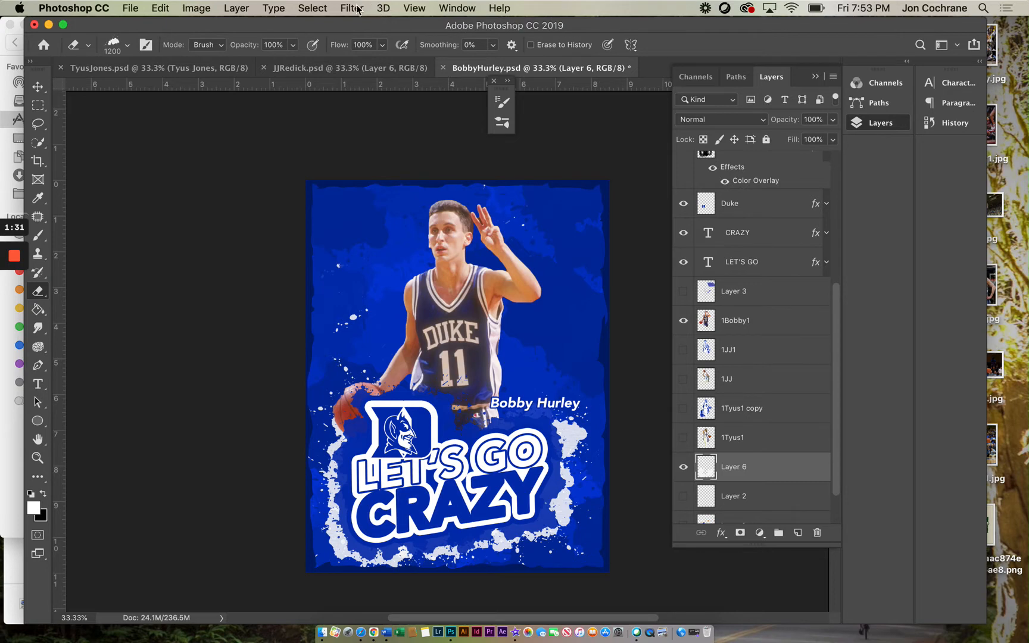
left_click(353, 9)
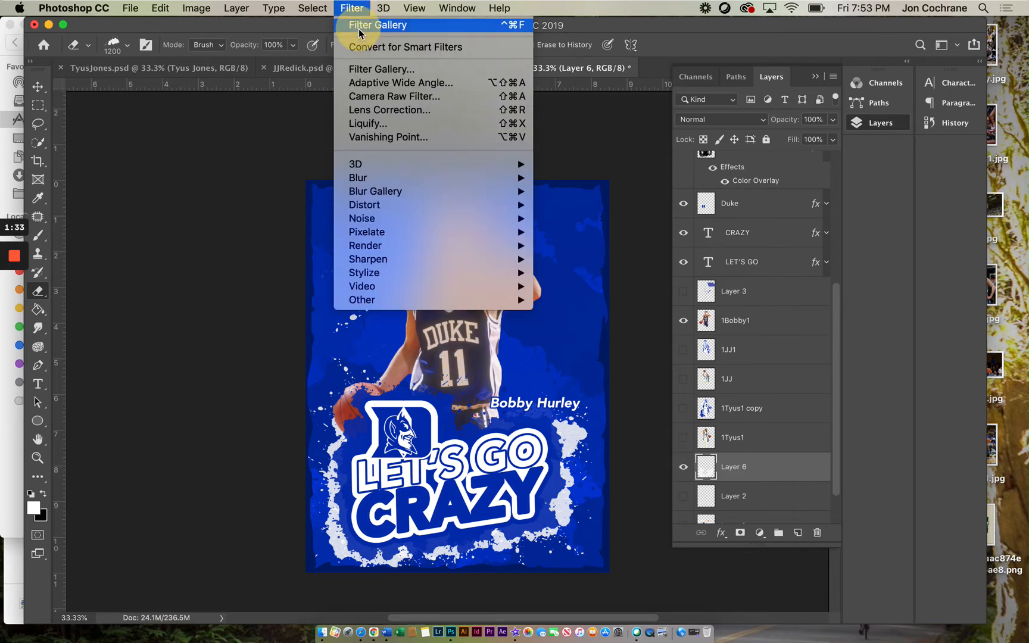
left_click(358, 25)
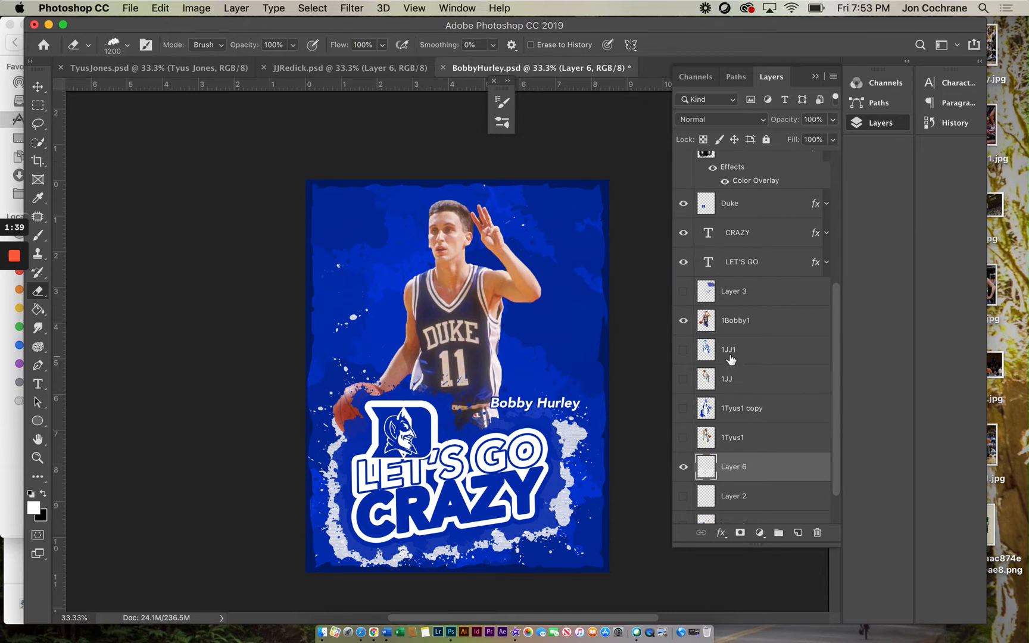
Step: Apply the Poster Edges filter to the 1Bobby1 layer with Edge Intensity set to 2
left_click(733, 328)
left_click(354, 9)
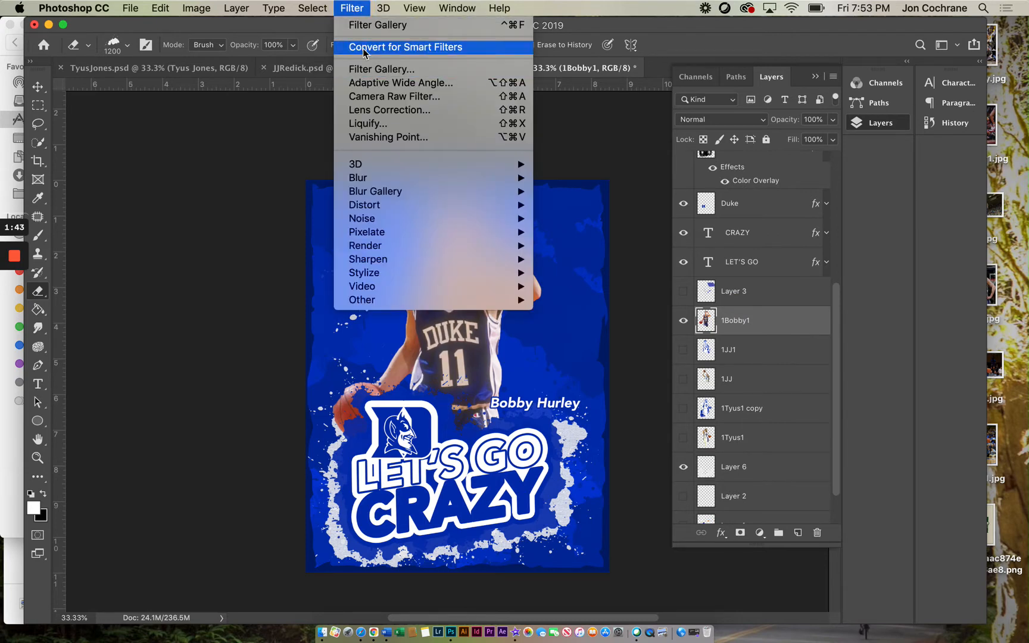
left_click(362, 69)
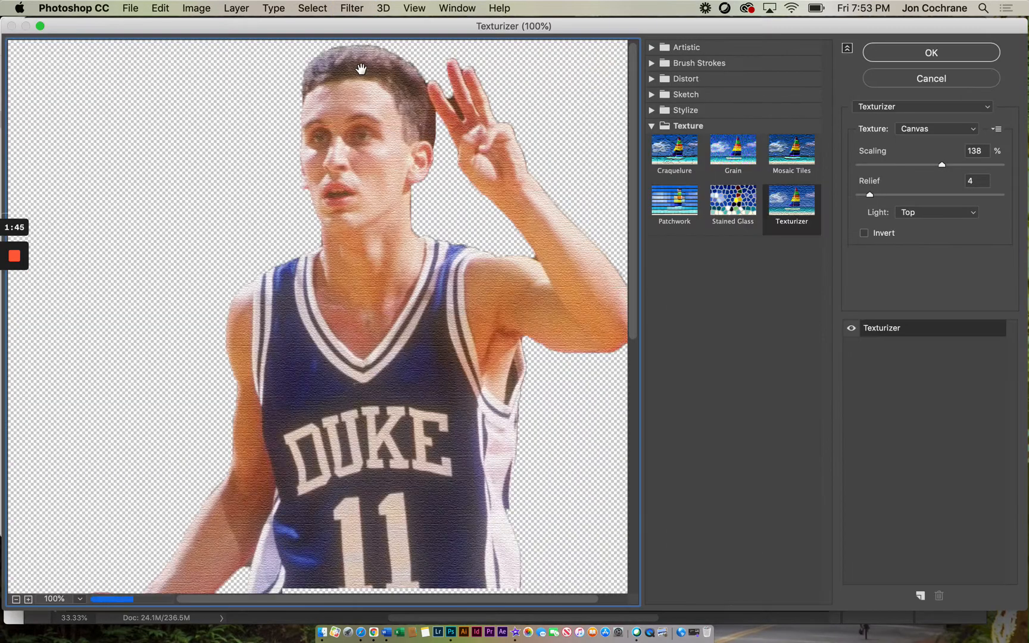
left_click(655, 47)
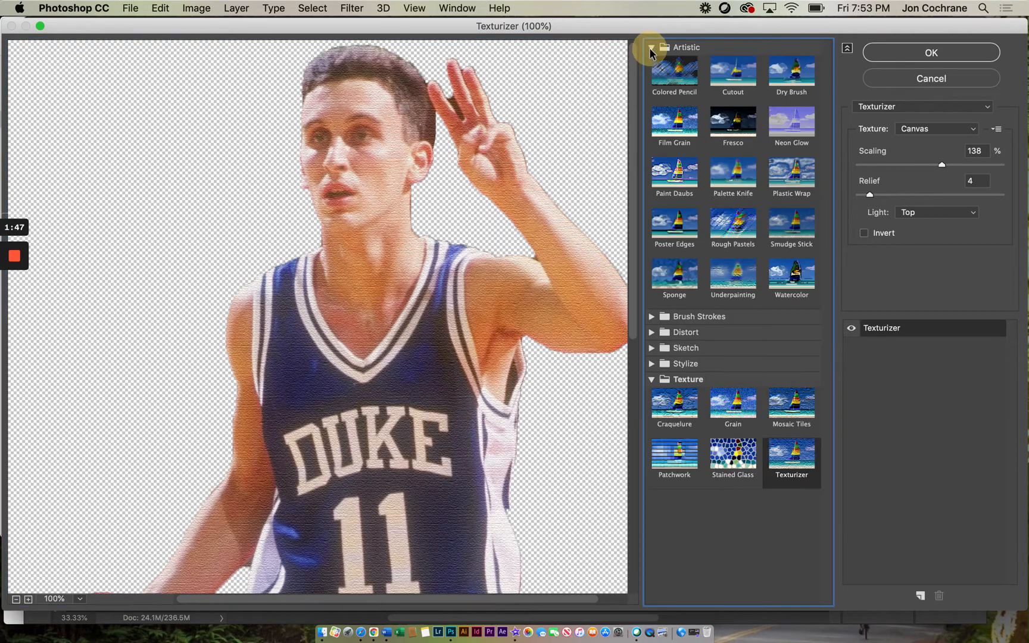
left_click(673, 224)
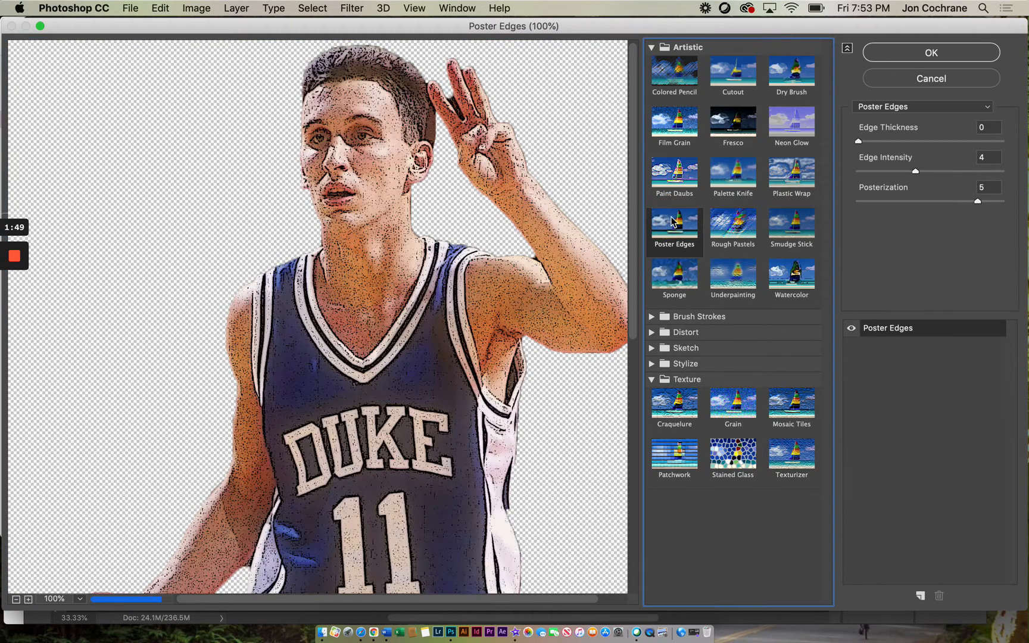
left_click_drag(915, 172, 891, 175)
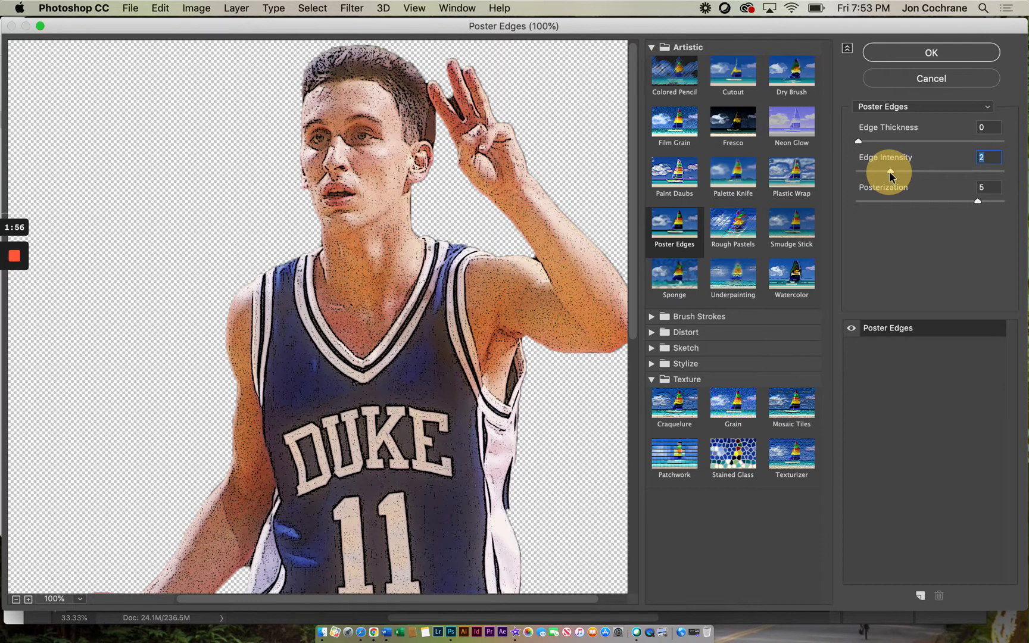
left_click(931, 53)
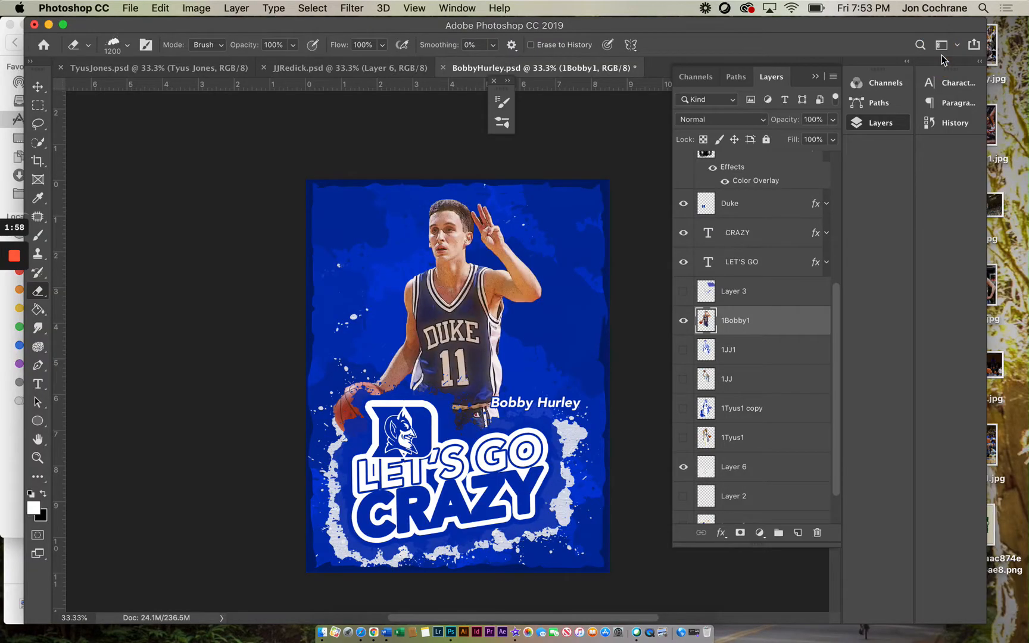
Step: Apply a Texturizer filter with Canvas texture, 138% scaling and relief 4 to the Bobby photo
left_click(684, 202)
left_click(352, 10)
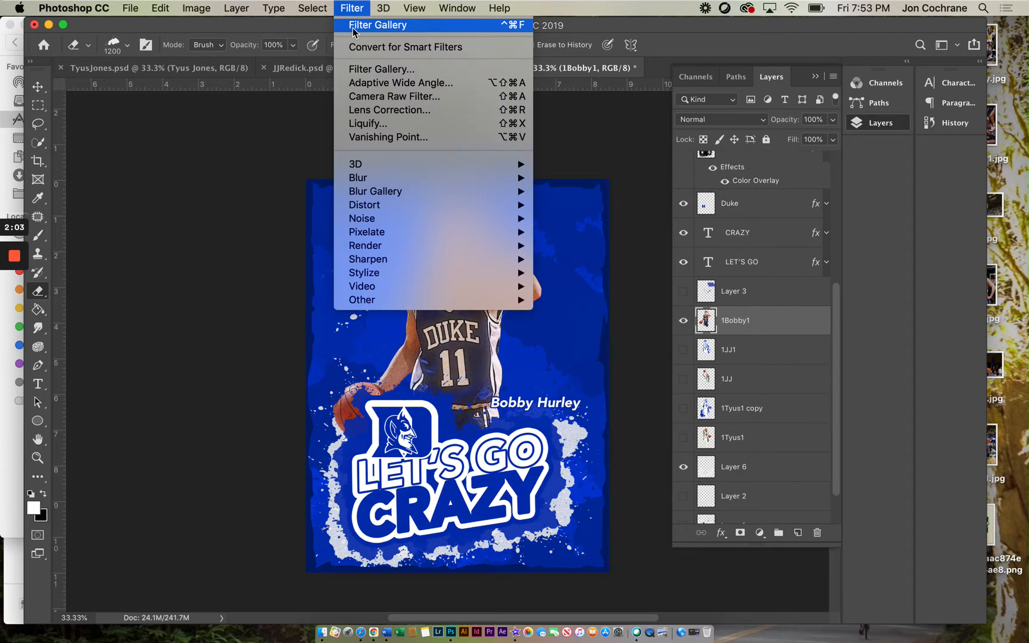
left_click(354, 71)
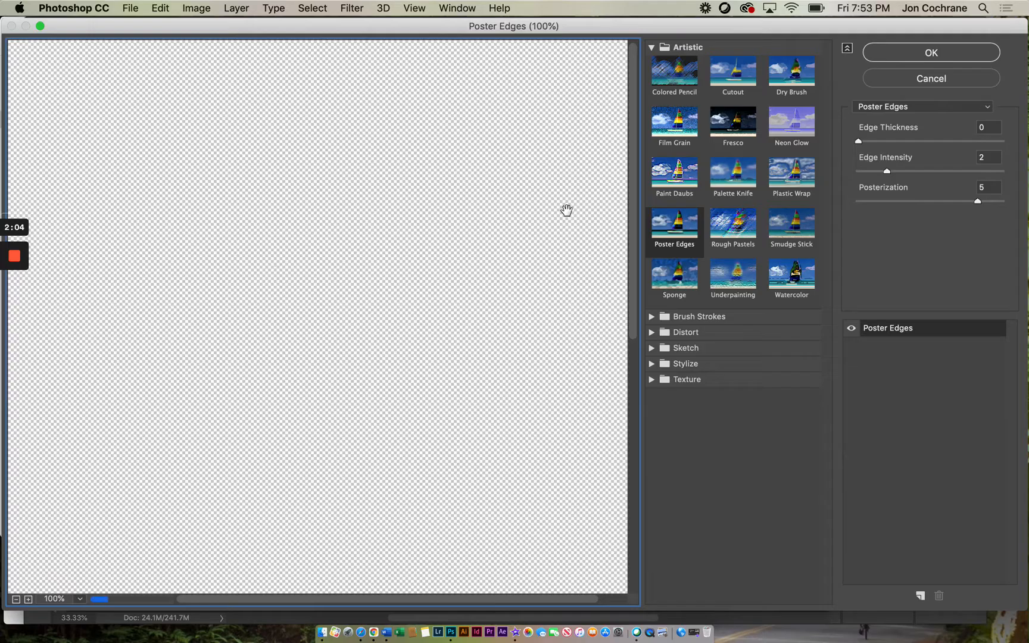
left_click(653, 364)
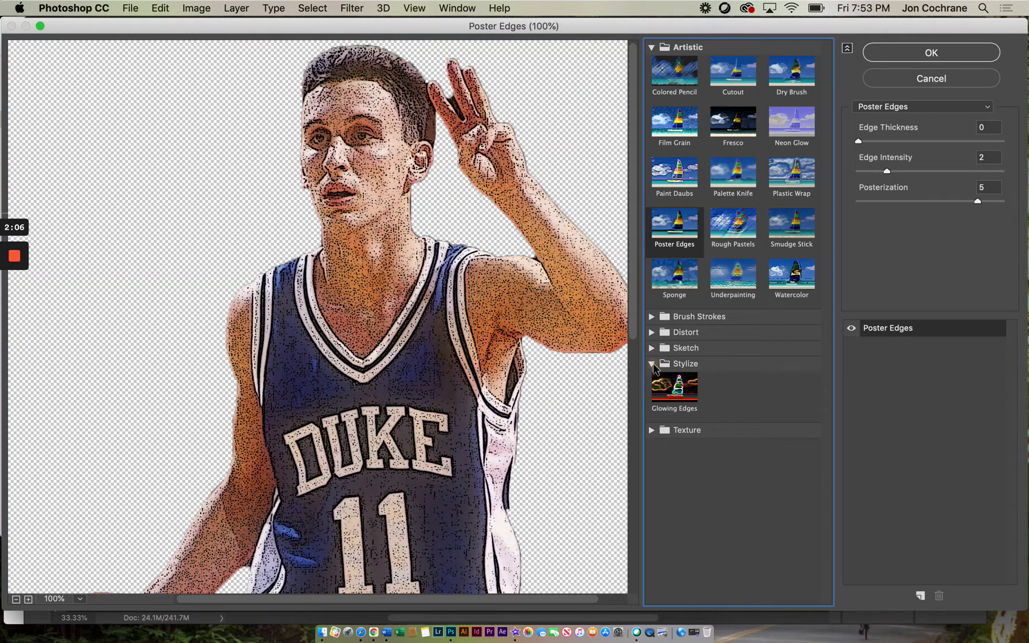
left_click(653, 430)
left_click(787, 506)
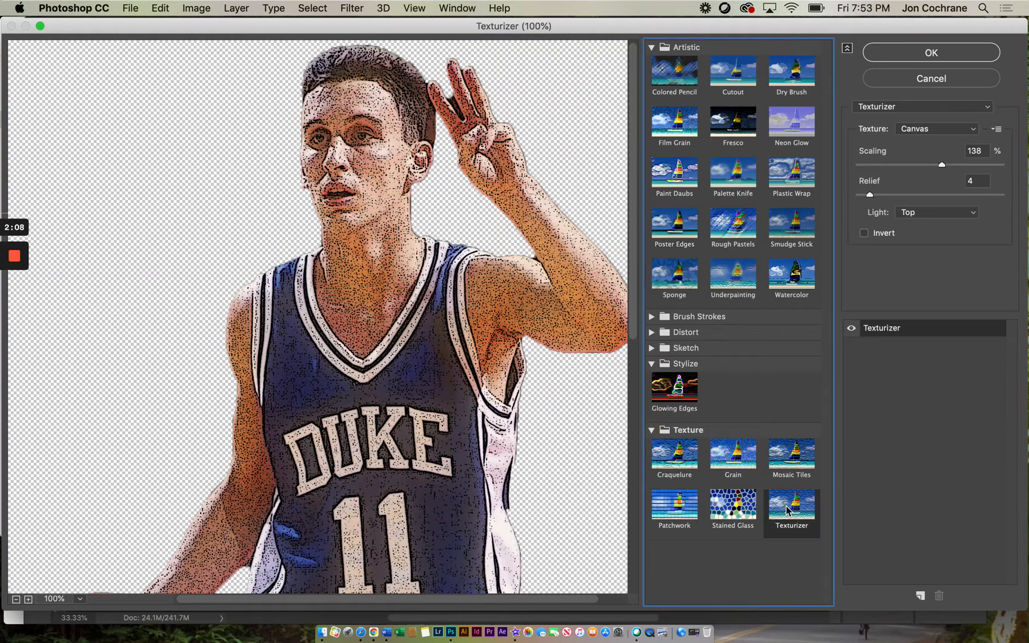
left_click(909, 56)
left_click(923, 56)
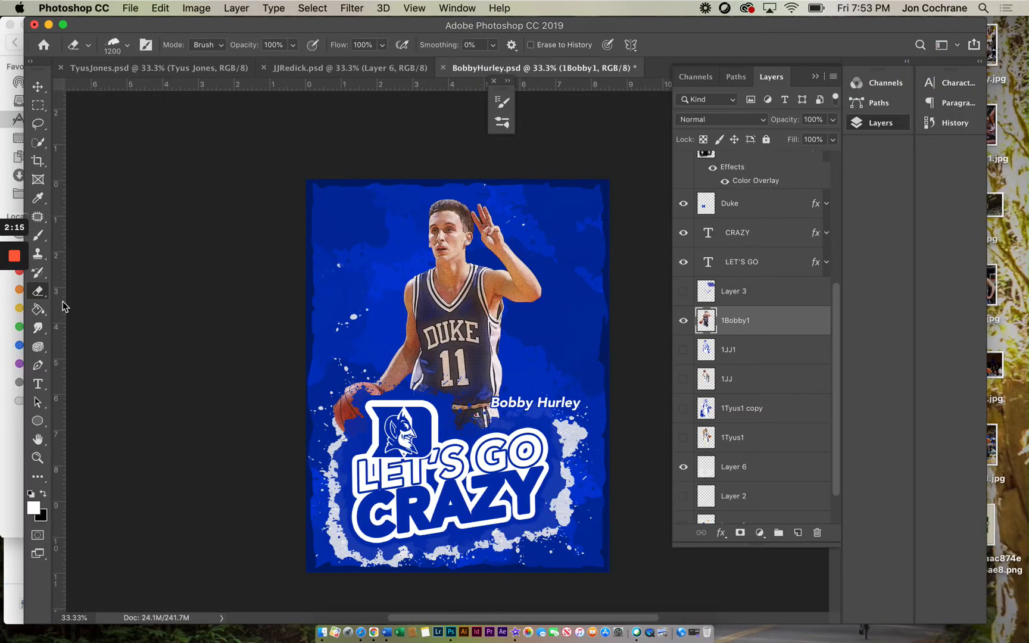
Step: Zoom in on the player's head and switch the eraser to a Soft Round brush
left_click(38, 458)
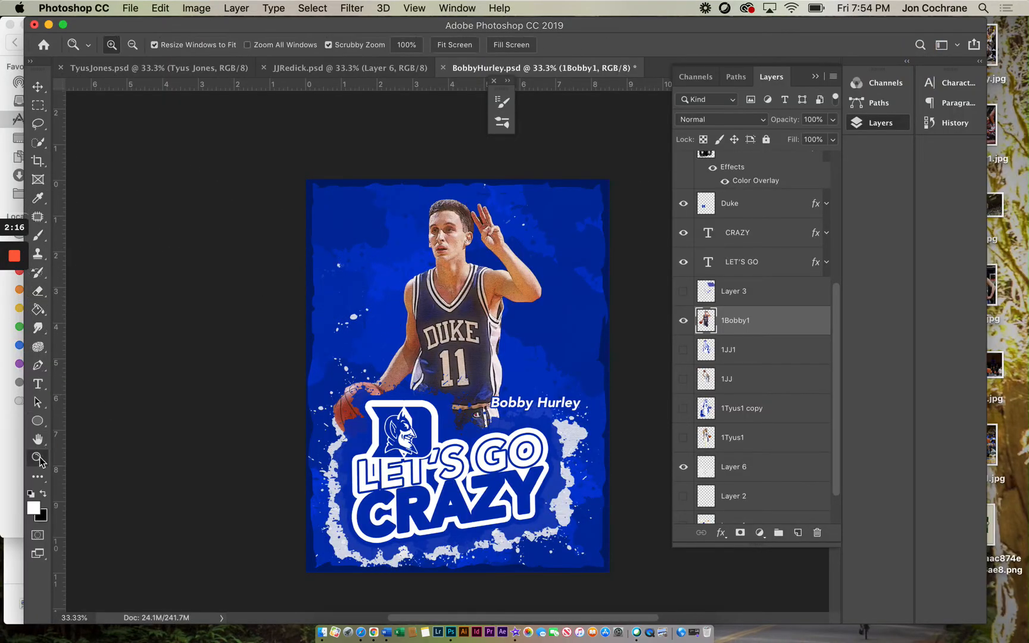
left_click(475, 242)
left_click(471, 235)
left_click(462, 235)
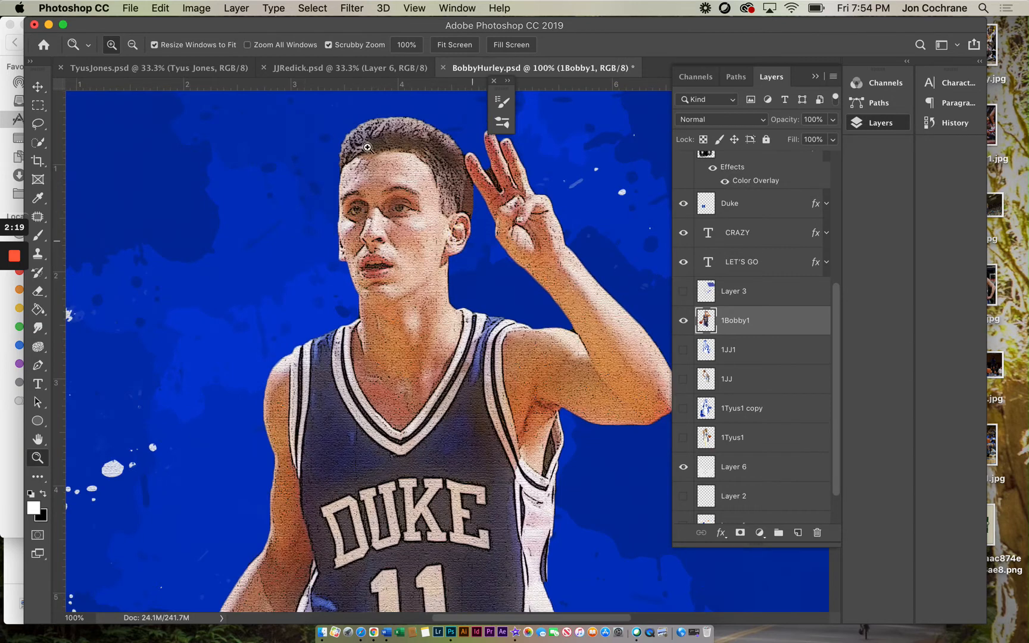
left_click(37, 292)
left_click(126, 44)
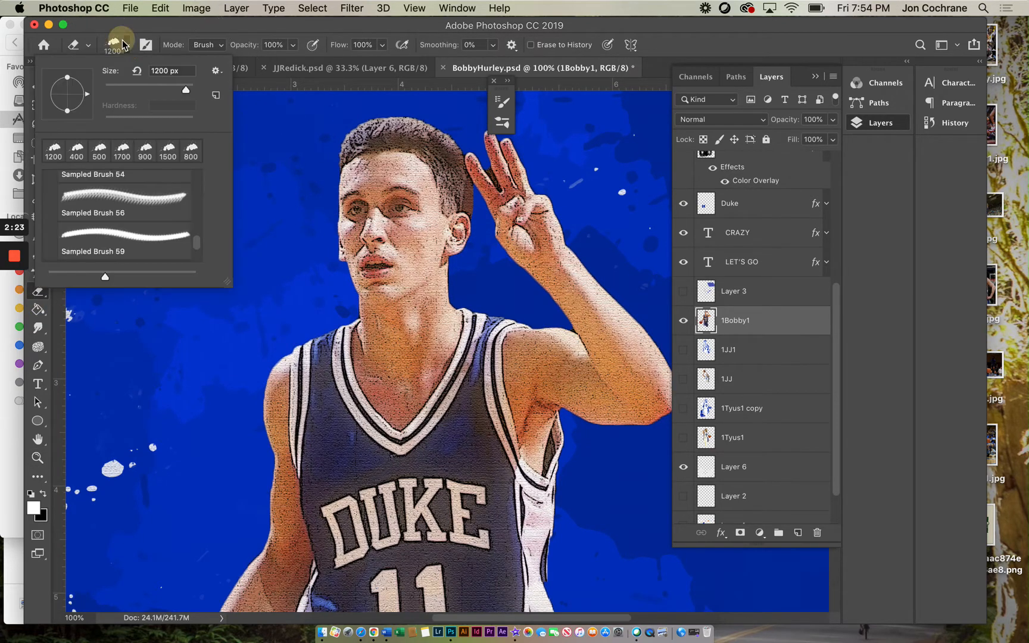
scroll(55, 153, "left", 2)
scroll(54, 154, "right", 5)
left_click(54, 153)
scroll(94, 143, "up", 3)
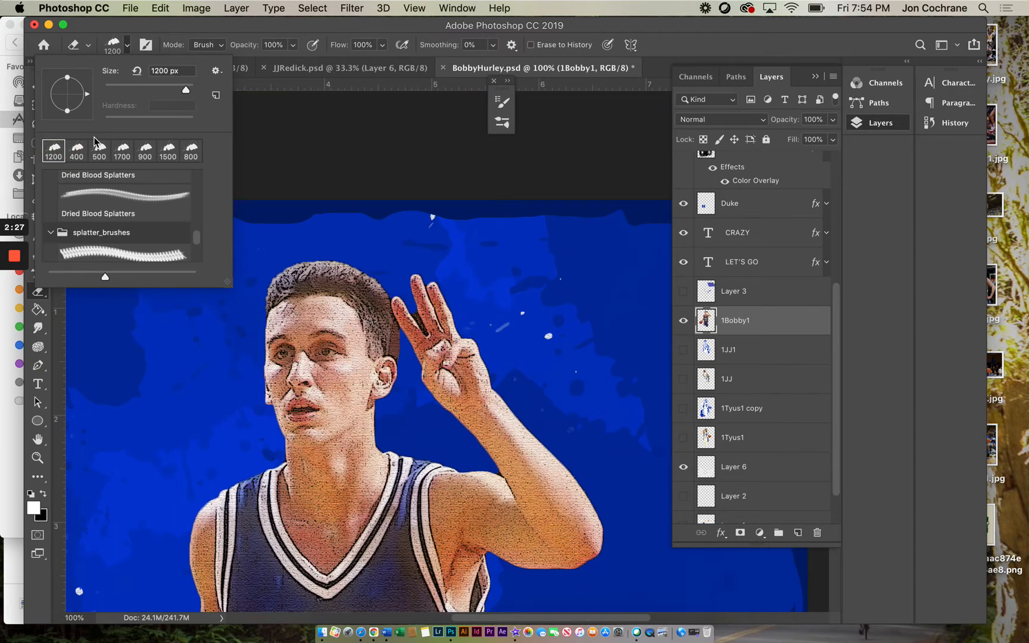
scroll(92, 178, "up", 5)
left_click(90, 208)
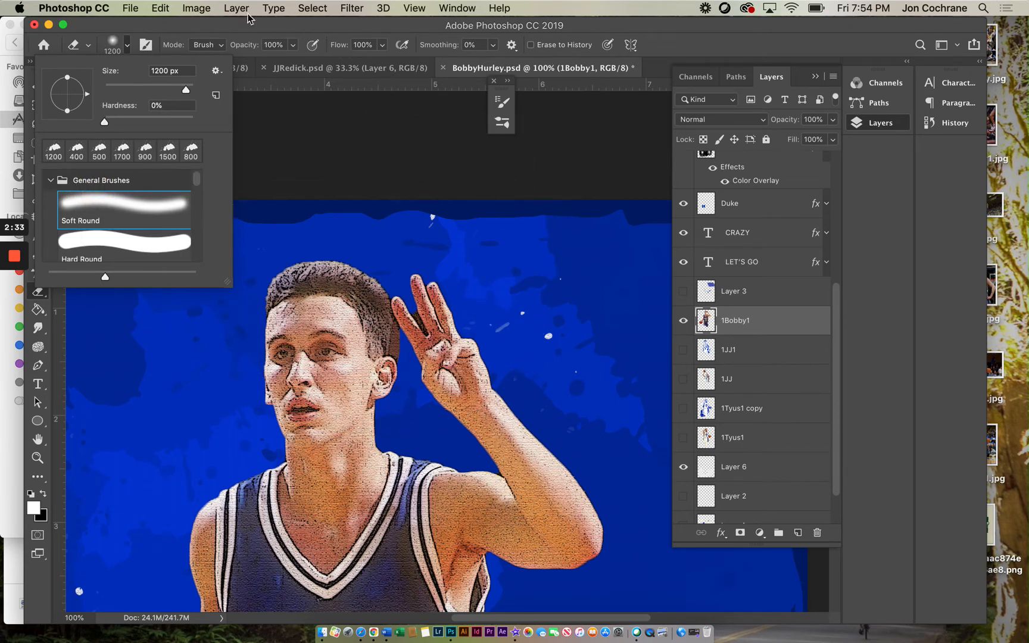
left_click(127, 48)
Step: Reduce the eraser brush size to 25 px
key("bracketleft")
key("bracketleft")
key("bracketleft")
key("bracketleft")
key("bracketleft")
key("bracketleft")
key("bracketleft")
key("bracketleft")
key("bracketleft")
key("bracketleft")
key("bracketleft")
key("bracketleft")
key("bracketleft")
key("bracketleft")
key("bracketleft")
key("bracketleft")
key("bracketleft")
key("bracketleft")
key("bracketleft")
key("bracketleft")
key("bracketleft")
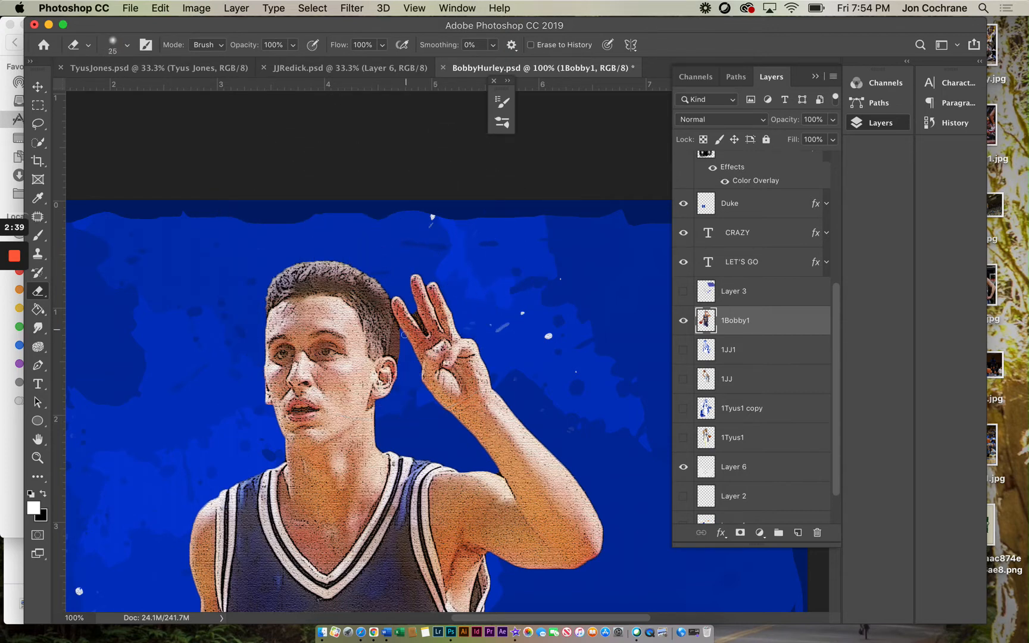
Step: Erase the leftover background around the raised fingers on the 1Bobby1 layer
mouse_move(397, 327)
left_mouse_down()
mouse_move(400, 365)
mouse_move(397, 330)
left_mouse_up()
left_click(414, 312)
mouse_move(417, 316)
left_mouse_down()
mouse_move(426, 333)
mouse_move(407, 297)
left_mouse_up()
left_click(430, 283)
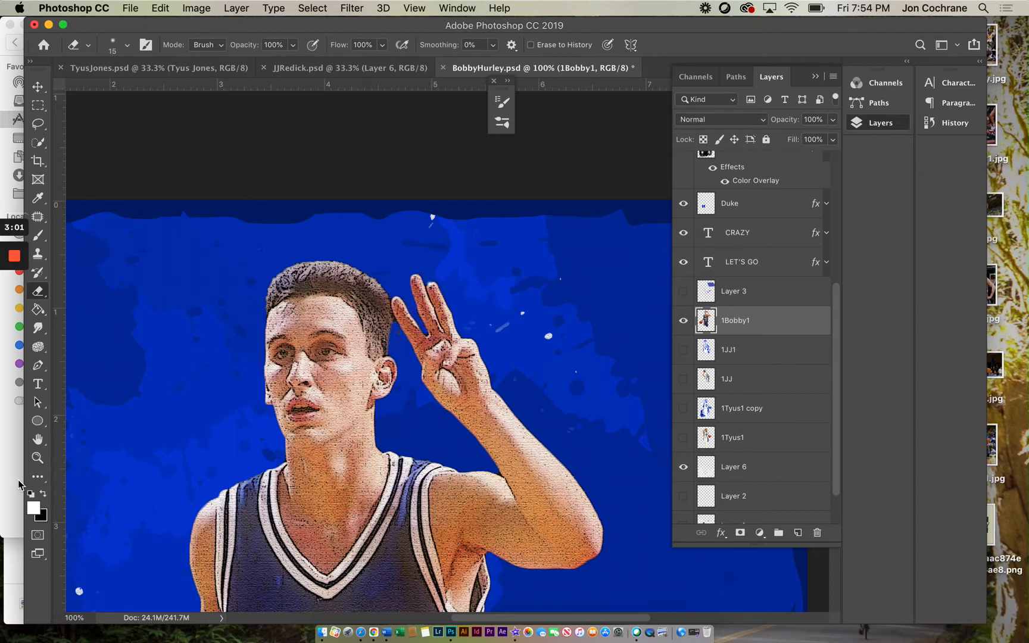
Step: Apply a Threshold adjustment to the 1Bobby1 layer with the level set to 119
left_click(38, 457)
left_click(310, 448, "alt")
left_click(310, 448, "alt")
left_click(305, 507, "alt")
left_click(472, 410)
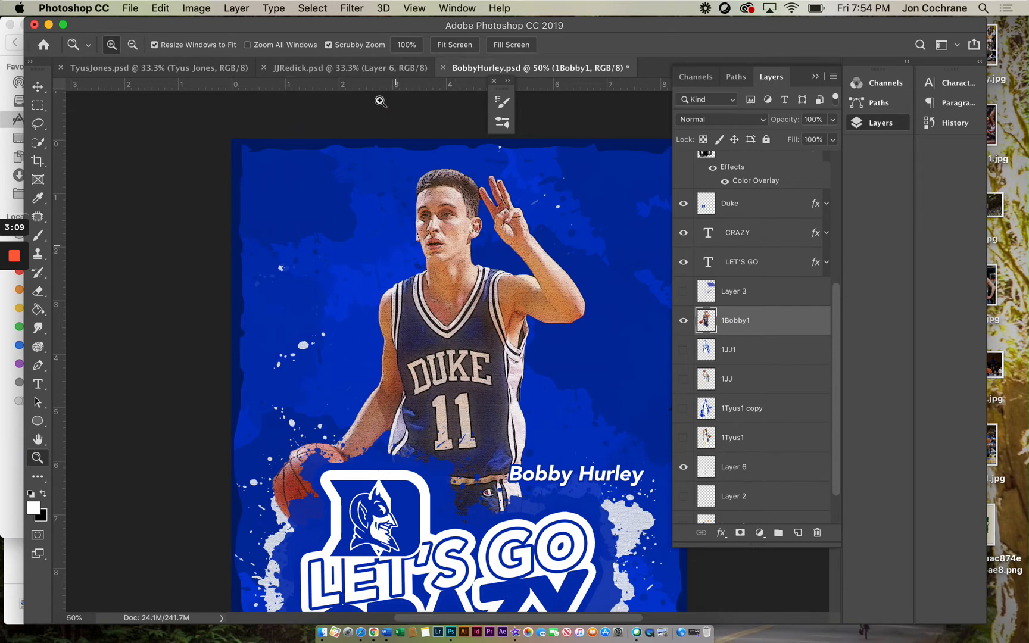
left_click(323, 9)
left_click(319, 9)
left_click(197, 9)
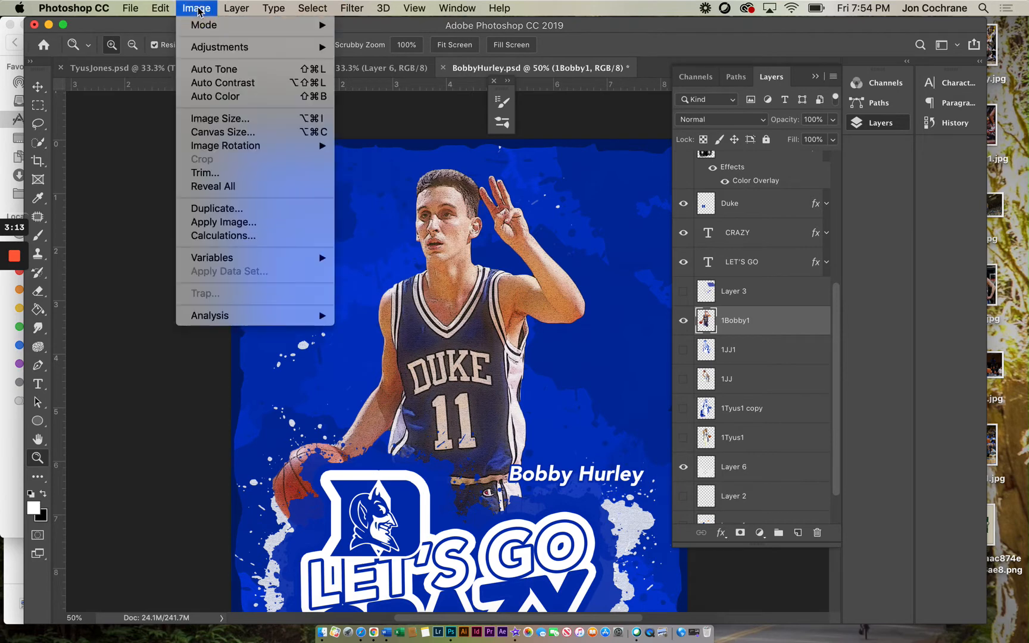
mouse_move(209, 50)
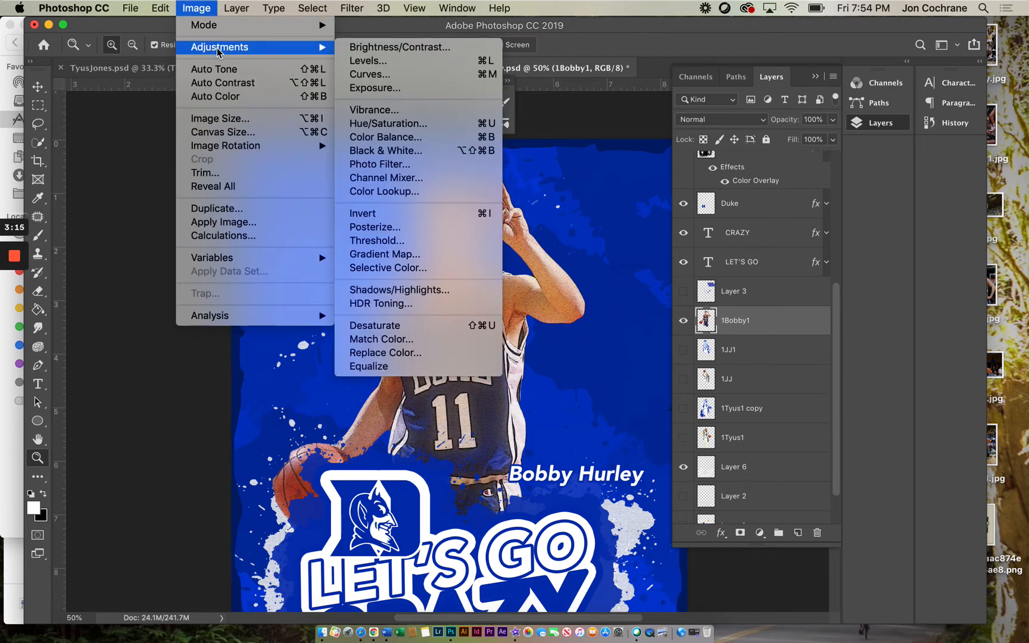
left_click(398, 244)
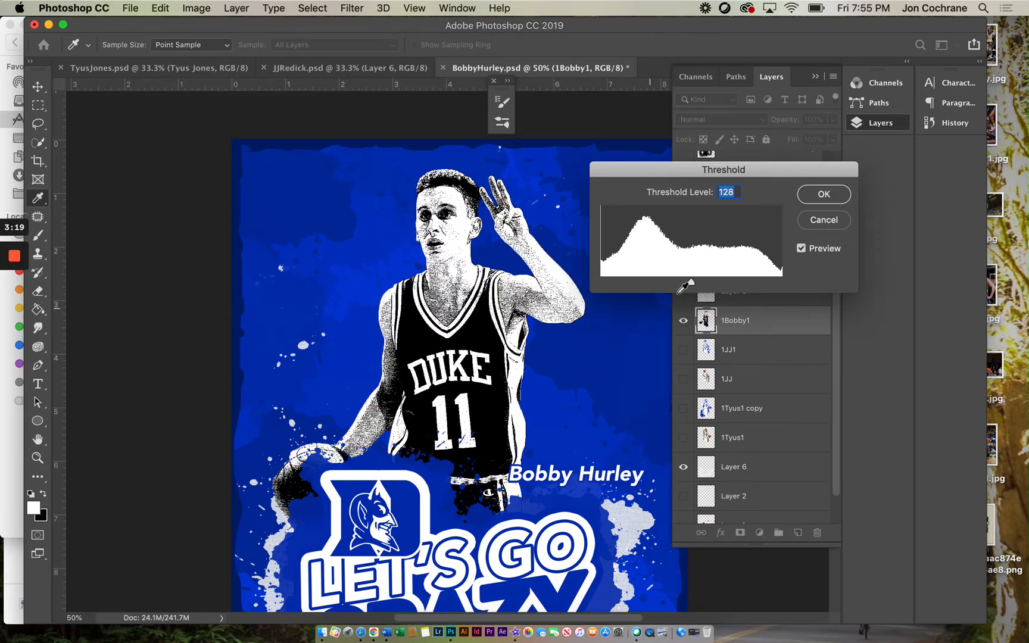
mouse_move(688, 287)
left_mouse_down()
mouse_move(703, 277)
mouse_move(685, 283)
left_mouse_up()
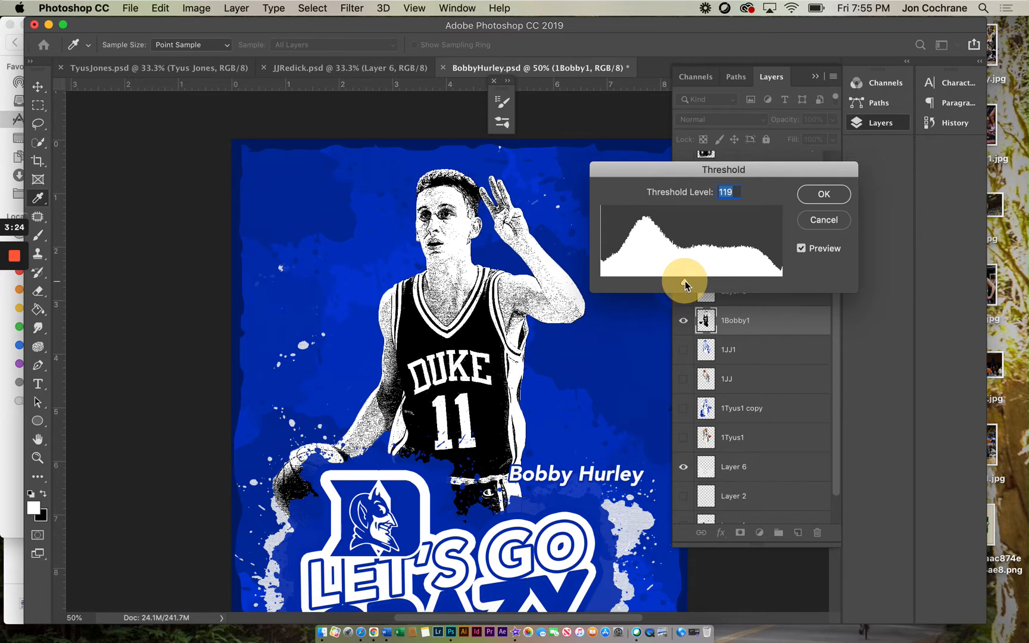
left_click_drag(685, 281, 685, 280)
left_click(821, 197)
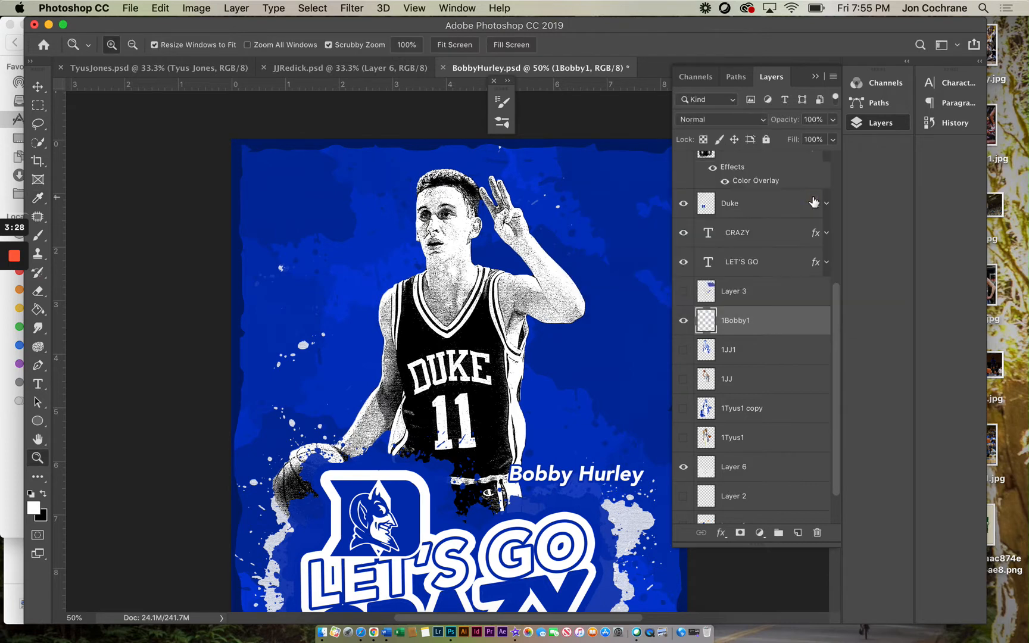
Step: Select all the black areas of the photo with the Magic Wand, with Contiguous turned off
left_click(386, 68)
left_click(484, 66)
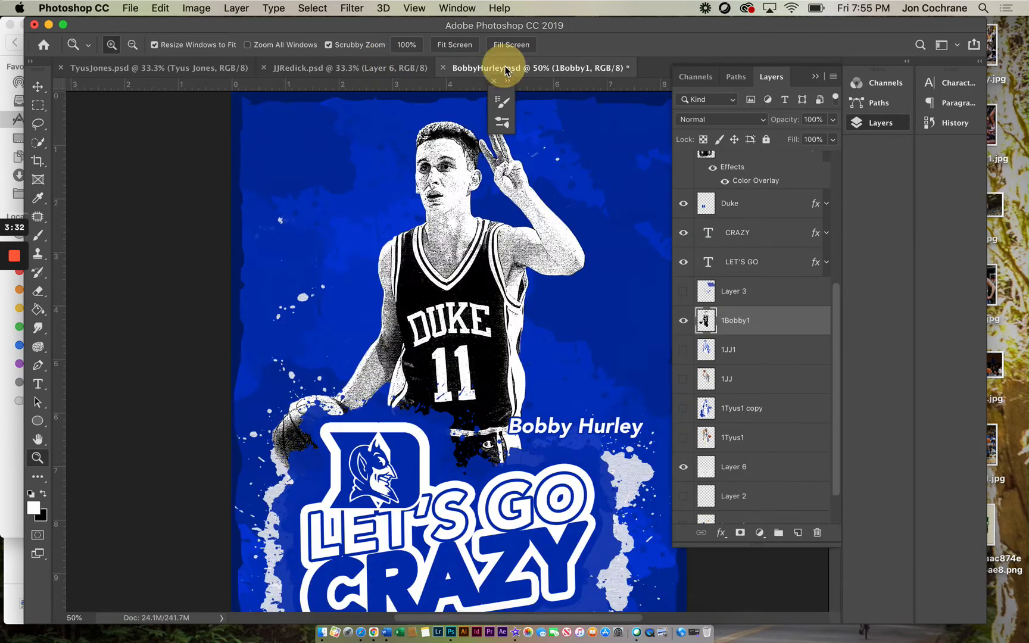
left_click_drag(37, 143, 74, 155)
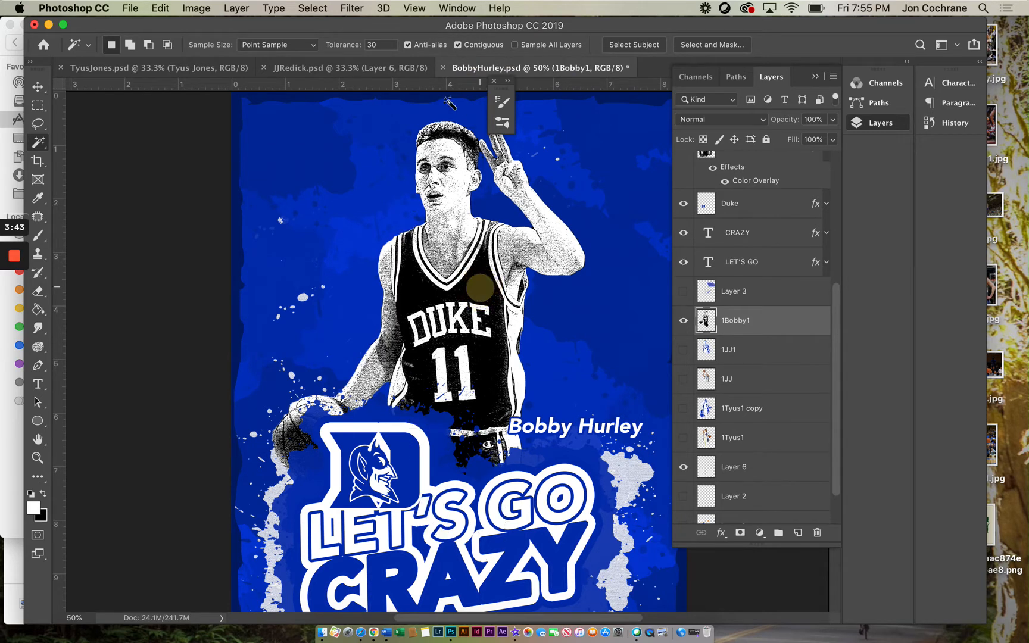
left_click(468, 46)
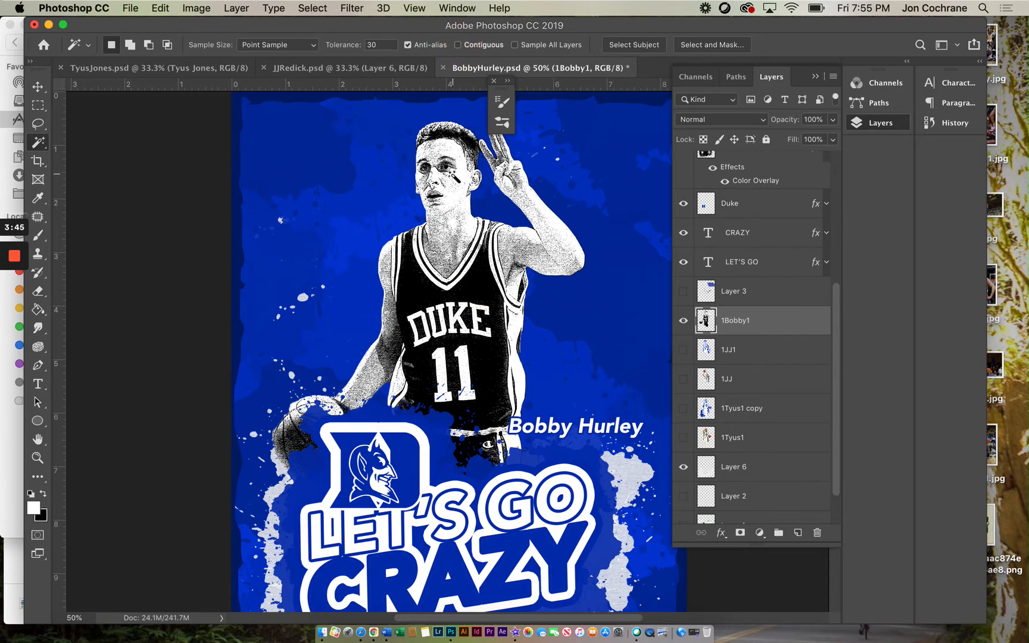
left_click(484, 287)
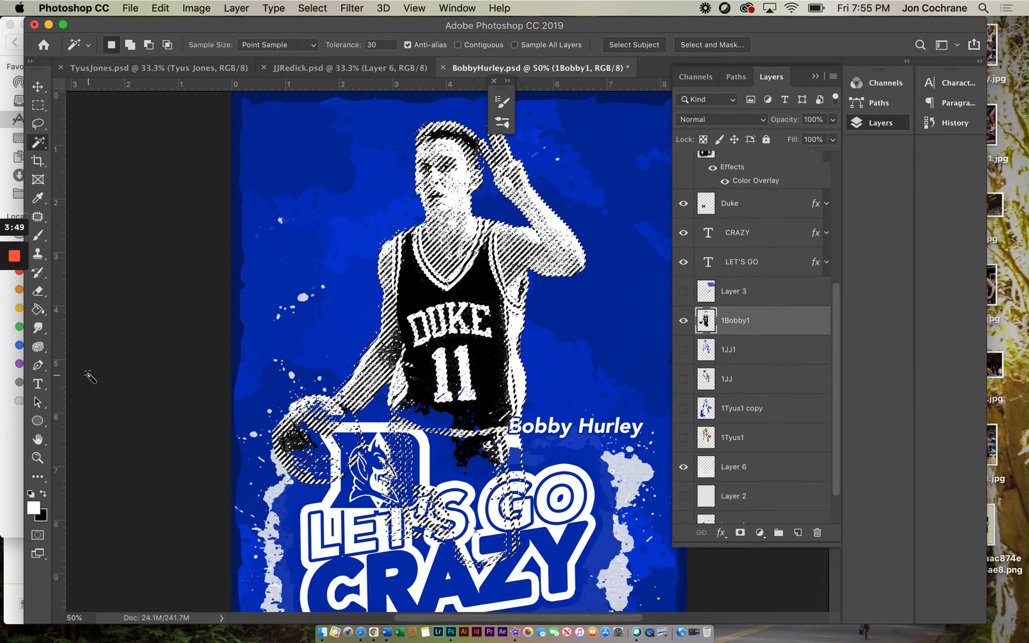
Step: Set the foreground color to the poster blue 022fb2 by sampling the background
left_click(33, 507)
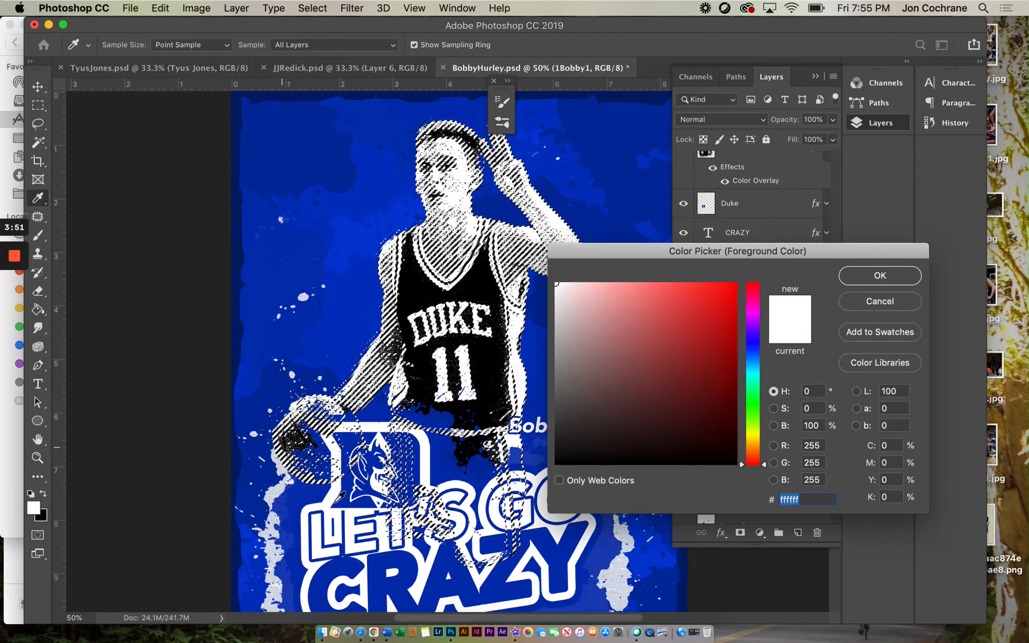
left_click(333, 573)
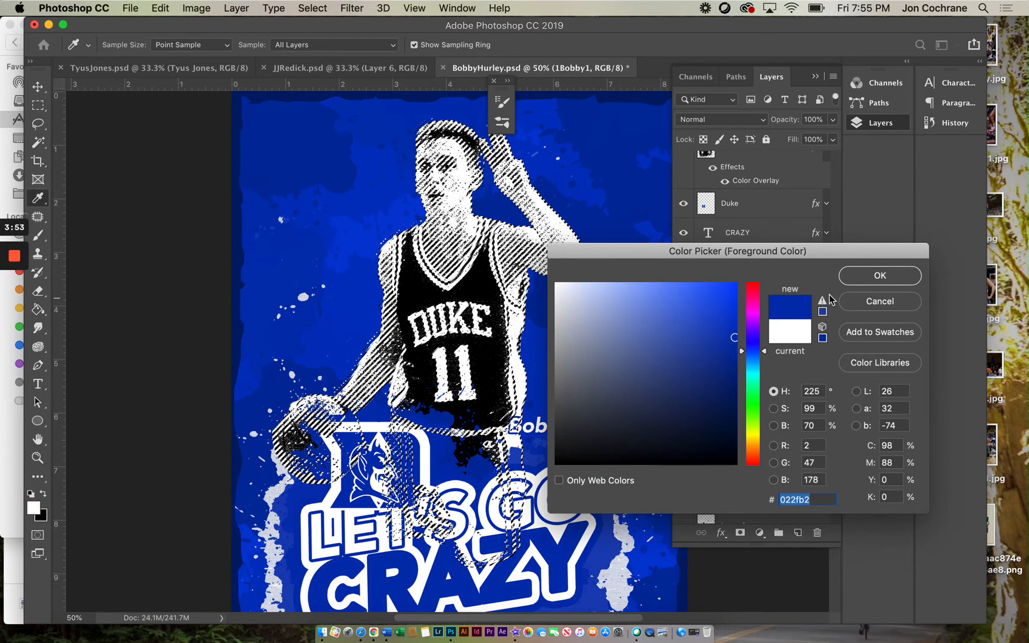
left_click(854, 275)
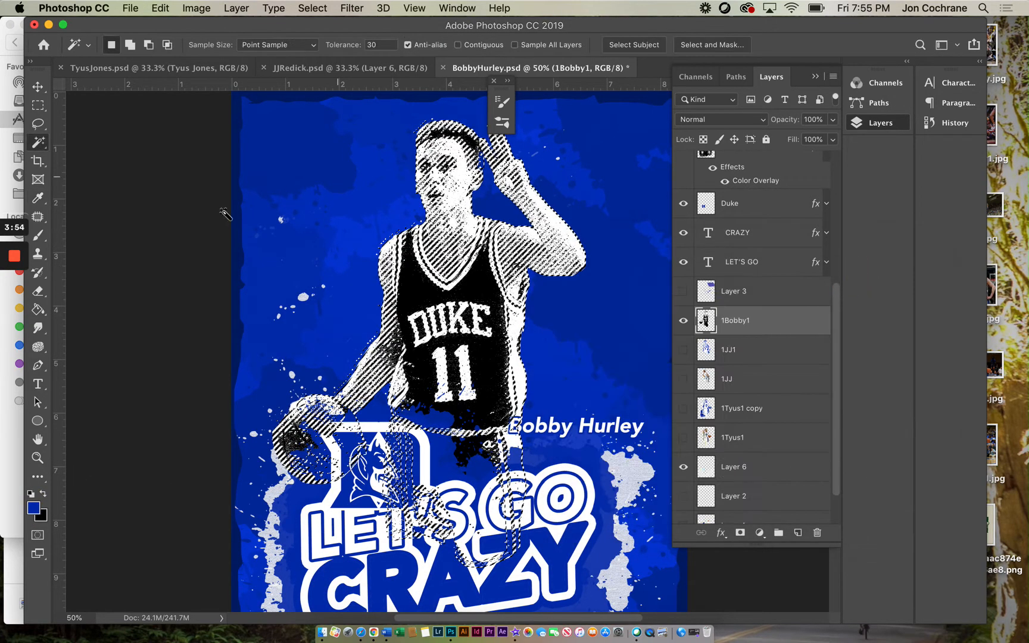
Step: Paint over the selected black areas in blue with a 1800 px brush
left_click(39, 237)
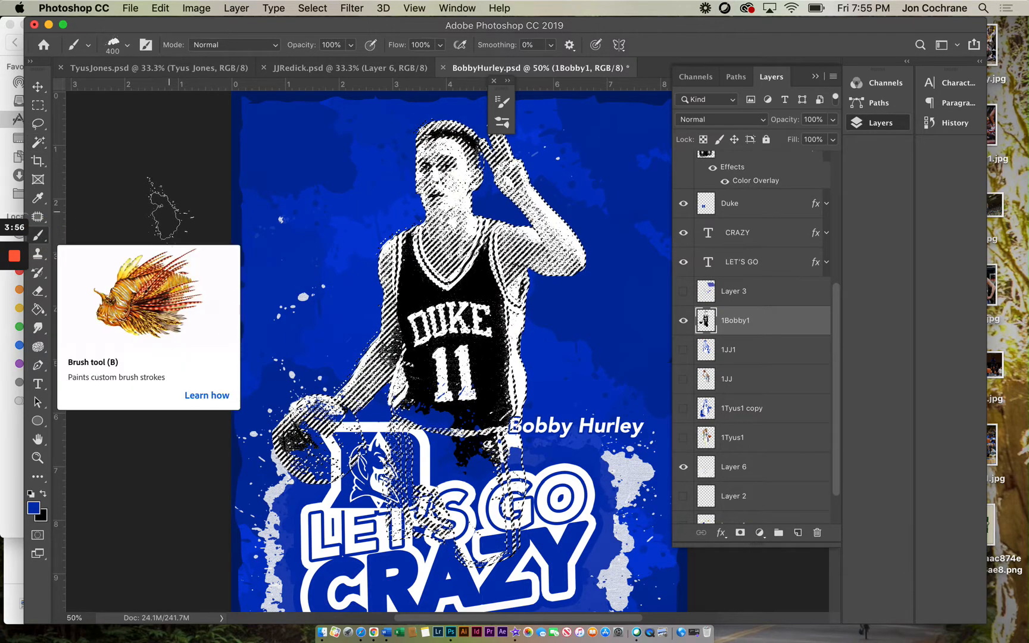
key("bracketright")
key("bracketright")
key("bracketright")
key("bracketright")
key("bracketright")
key("bracketright")
key("bracketright")
key("bracketright")
key("bracketright")
key("bracketright")
key("bracketright")
key("bracketright")
key("bracketright")
key("bracketright")
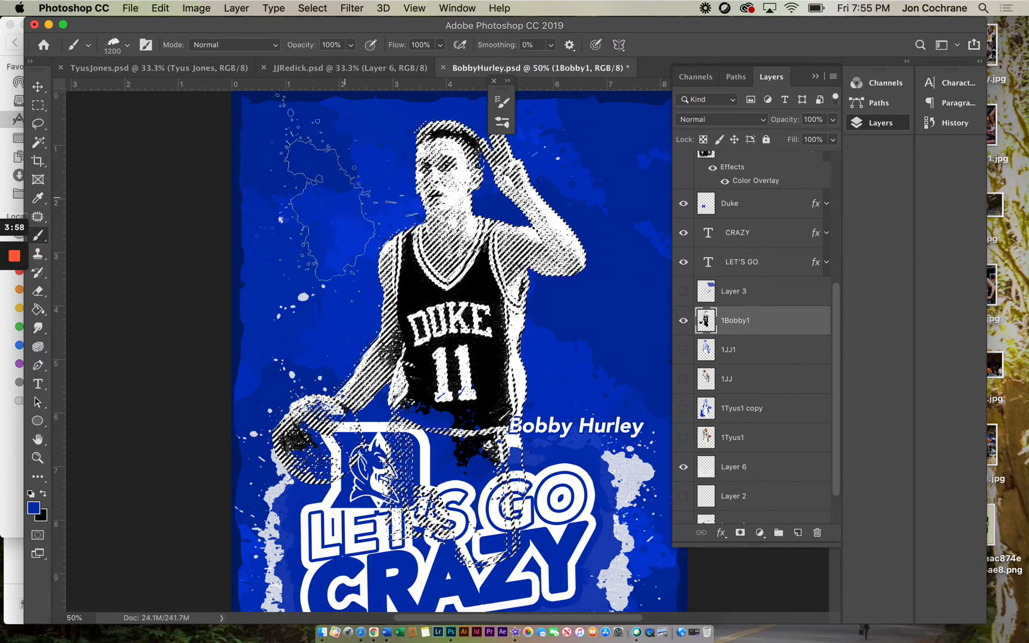
left_click(353, 169)
mouse_move(353, 169)
left_mouse_down()
mouse_move(623, 175)
mouse_move(553, 162)
mouse_move(398, 178)
mouse_move(408, 183)
mouse_move(572, 185)
mouse_move(408, 134)
mouse_move(535, 100)
mouse_move(310, 275)
mouse_move(469, 241)
mouse_move(448, 264)
mouse_move(507, 272)
mouse_move(539, 309)
mouse_move(554, 310)
mouse_move(442, 321)
mouse_move(550, 326)
mouse_move(532, 402)
mouse_move(403, 356)
mouse_move(291, 419)
mouse_move(337, 372)
mouse_move(298, 410)
mouse_move(338, 453)
mouse_move(304, 435)
mouse_move(379, 450)
mouse_move(489, 382)
mouse_move(560, 381)
mouse_move(566, 425)
left_mouse_up()
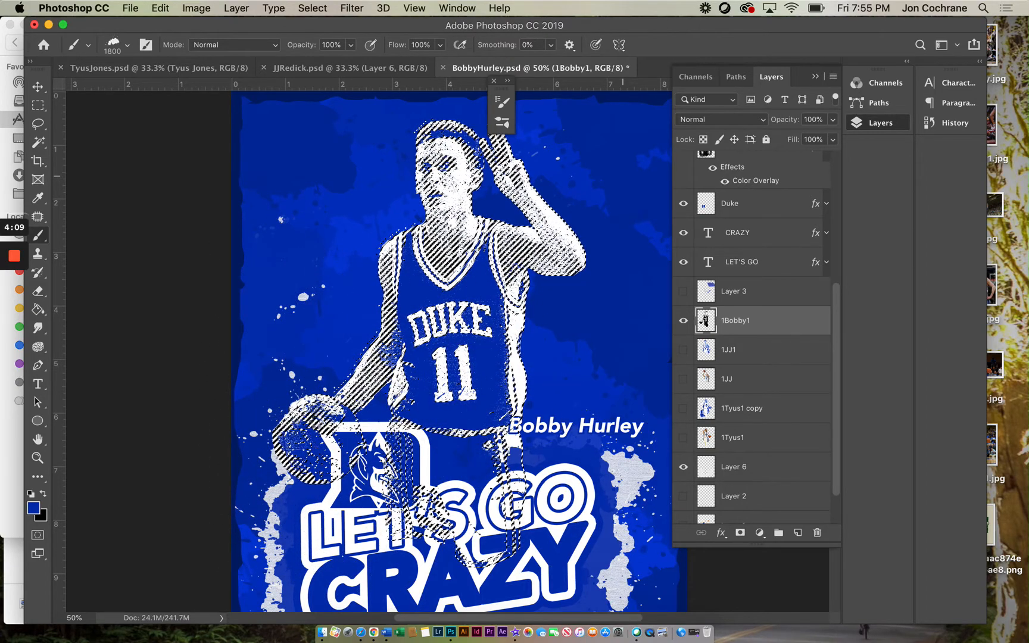
mouse_move(441, 167)
left_mouse_down()
mouse_move(545, 253)
mouse_move(391, 257)
left_mouse_up()
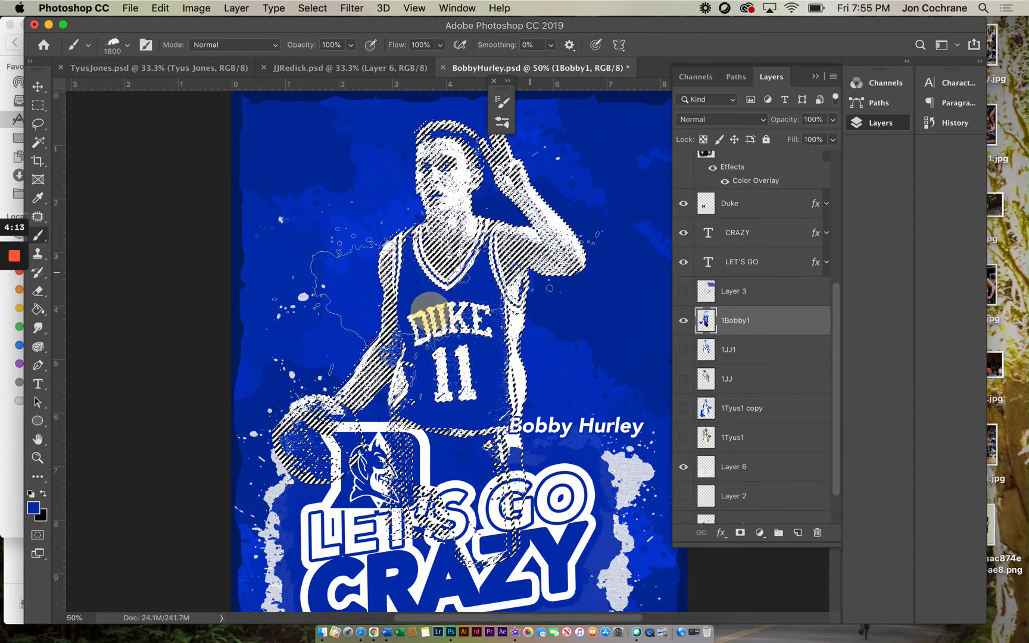
Step: Deselect the current selection
left_click(37, 123)
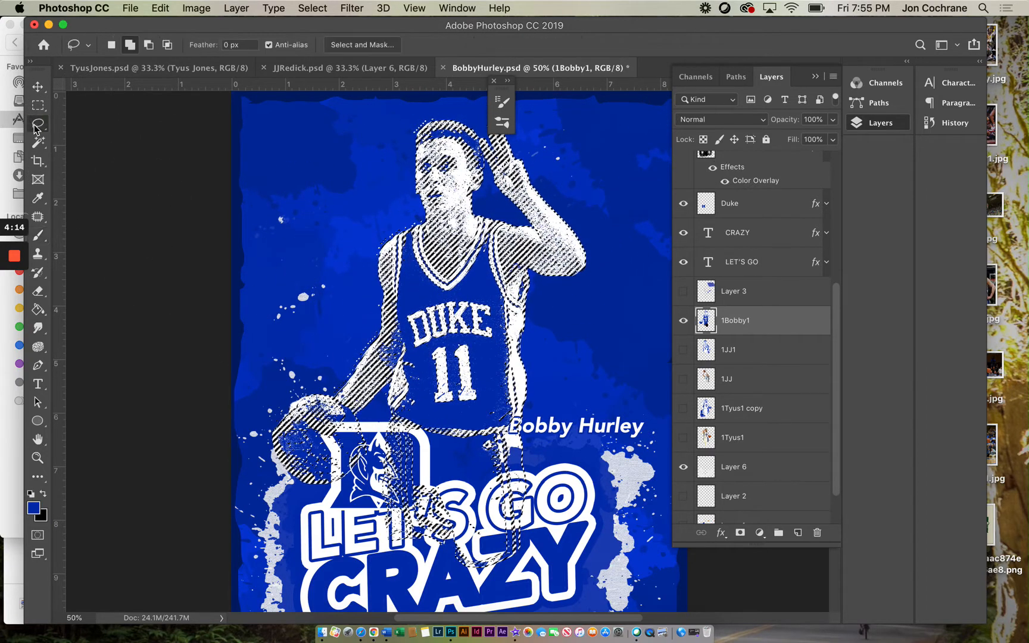
left_click(197, 160)
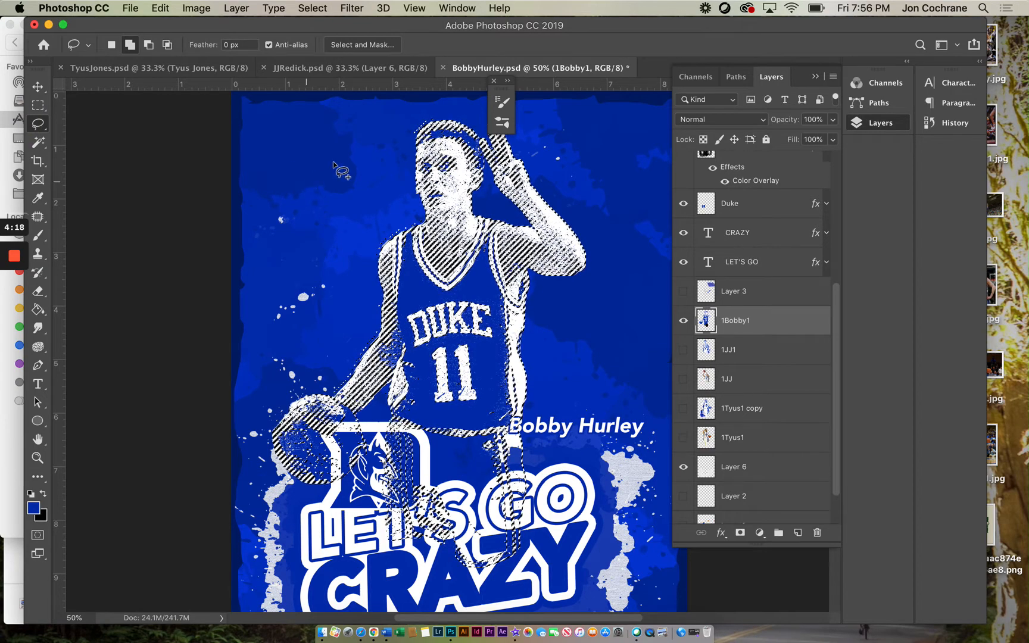
left_click(38, 105)
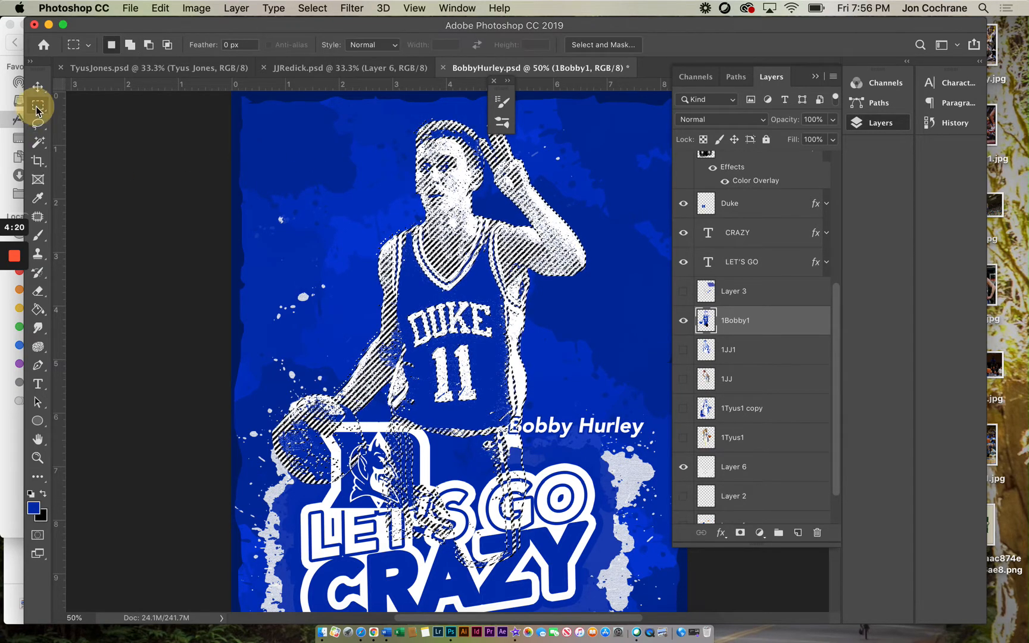
left_click(222, 168)
Step: Compare the whole Bobby Hurley poster with the JJ Redick poster
left_click(38, 457)
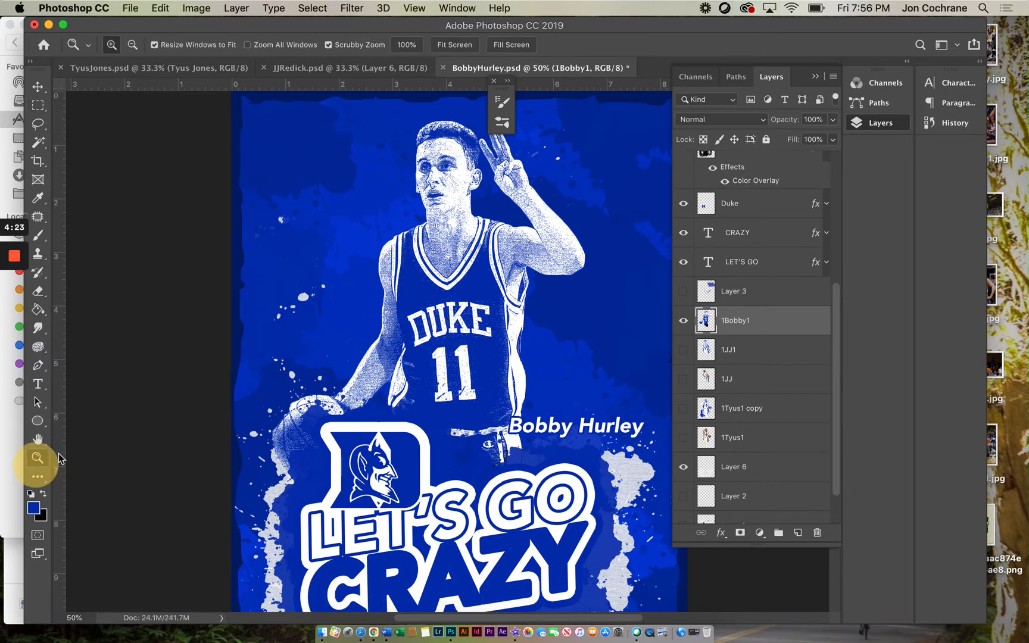
left_click(387, 396, "alt")
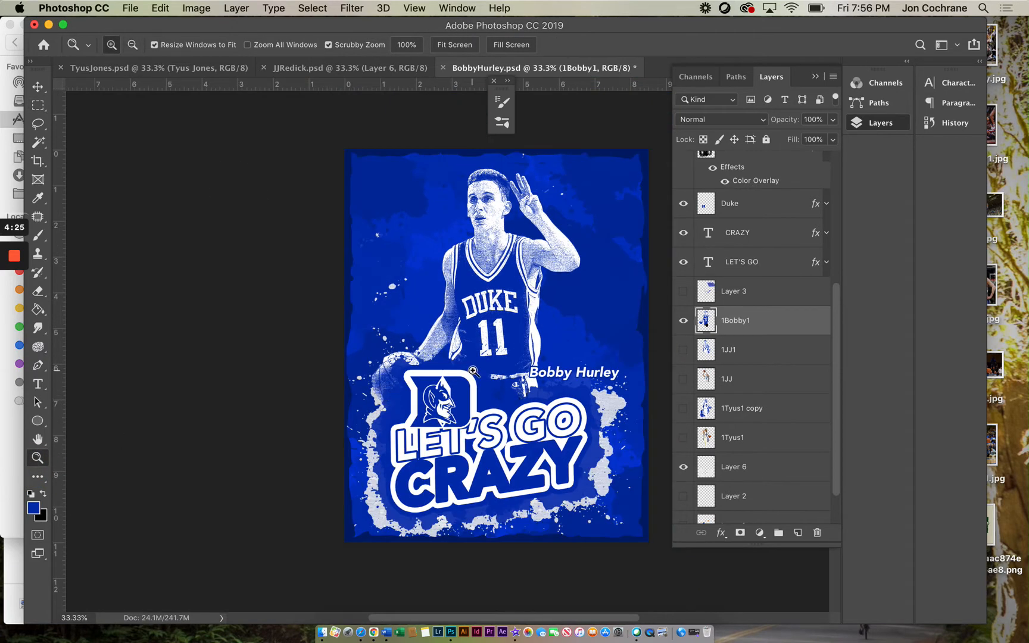
left_click(505, 310)
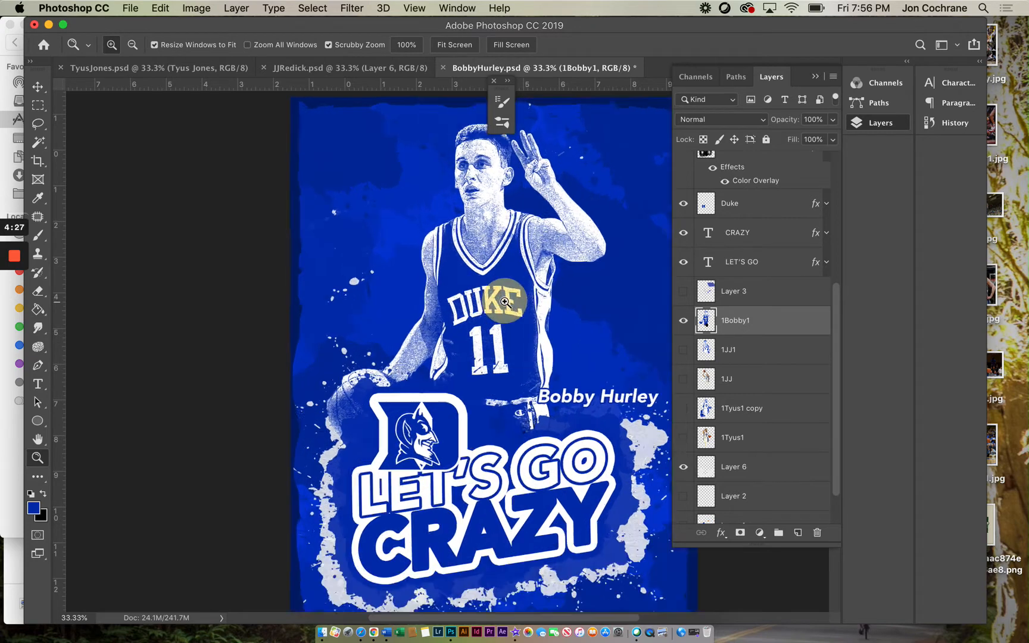
left_click(336, 70)
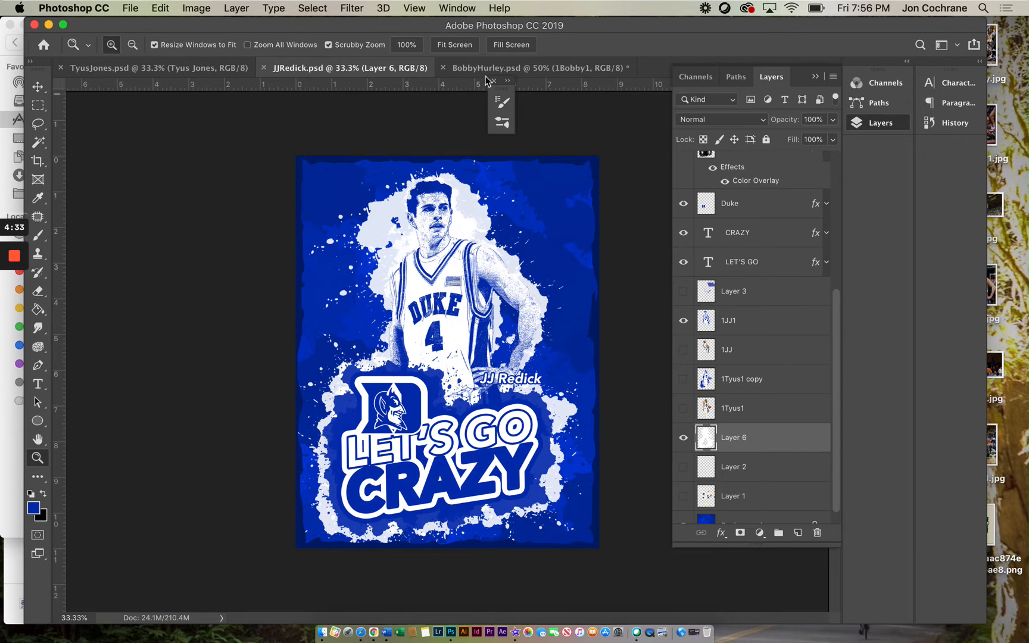
left_click(466, 67)
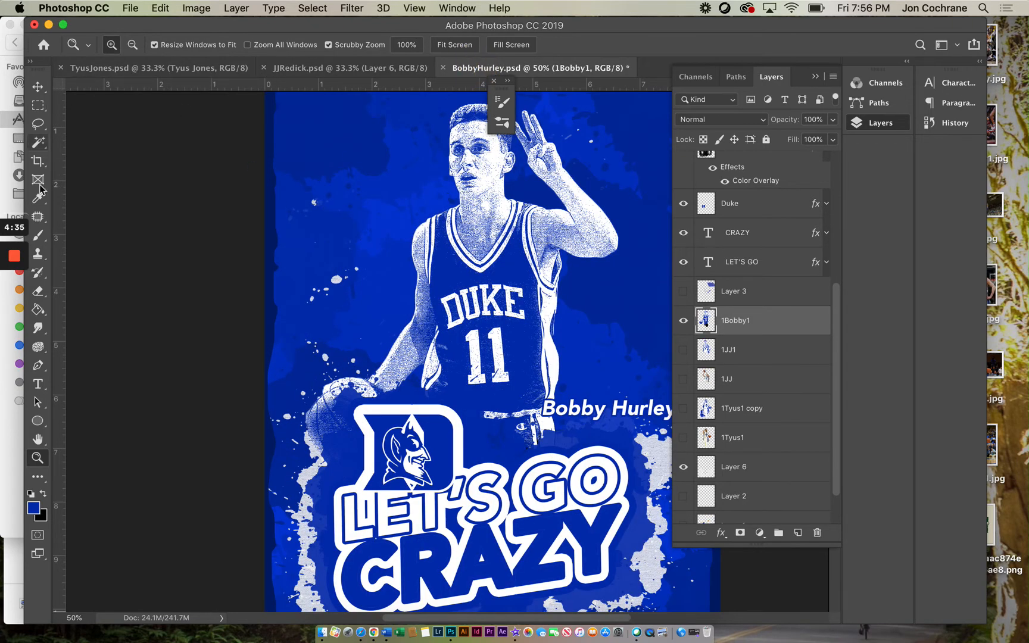
Step: Create a new layer and move it below the 1Bobby1 layer
left_click(38, 235)
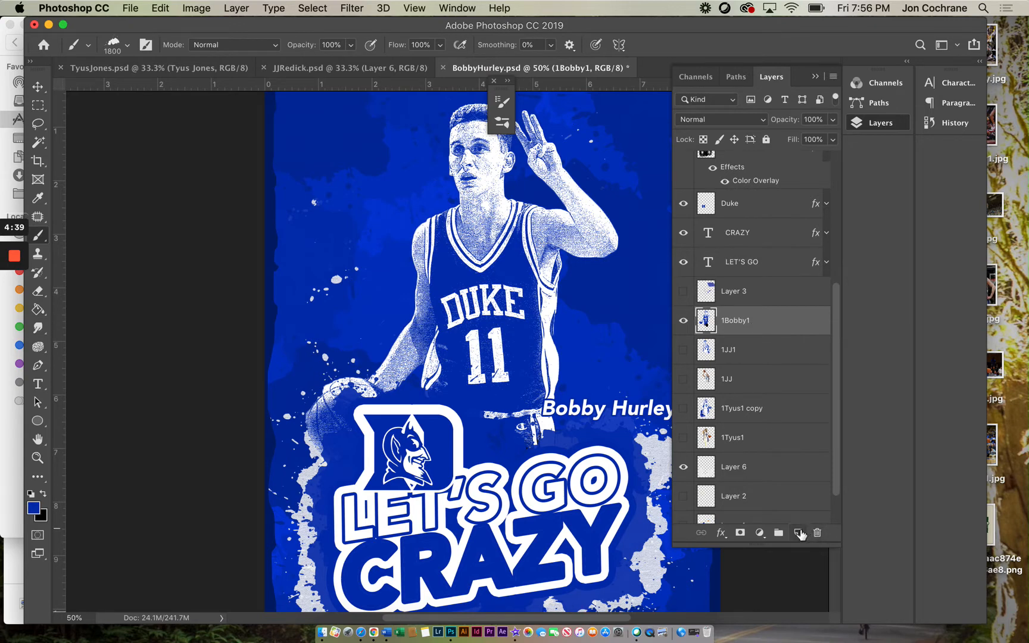
left_click(800, 533)
left_click_drag(738, 322, 733, 367)
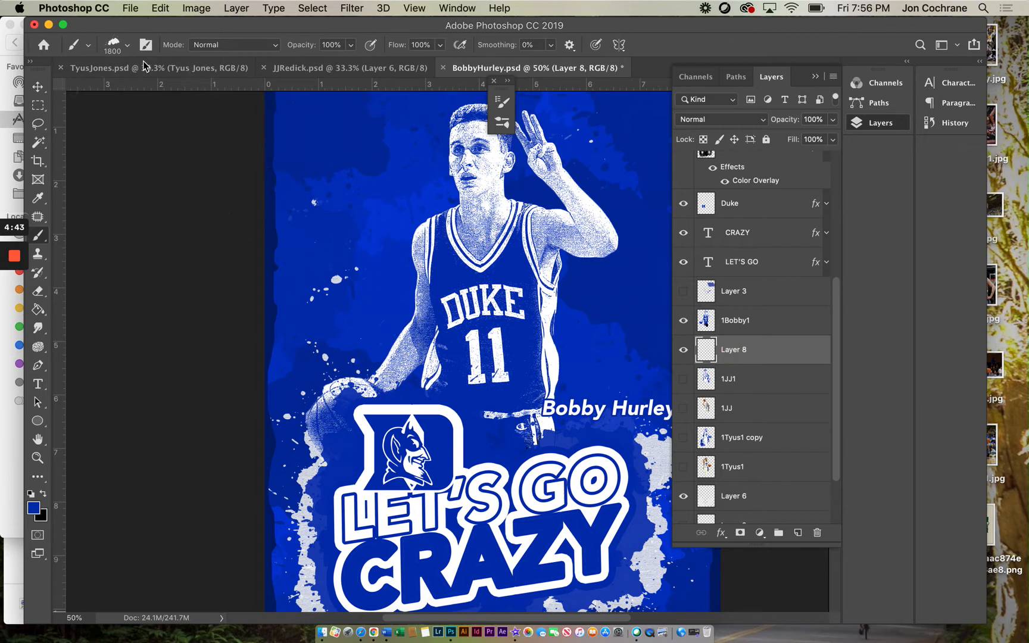
Step: Reduce the brush size to 250 px and open the Brushes panel
key("bracketleft")
key("bracketleft")
key("bracketleft")
key("bracketleft")
key("bracketleft")
key("bracketleft")
key("bracketleft")
key("bracketleft")
key("bracketleft")
key("bracketleft")
key("bracketleft")
key("bracketleft")
key("bracketleft")
key("bracketleft")
key("bracketleft")
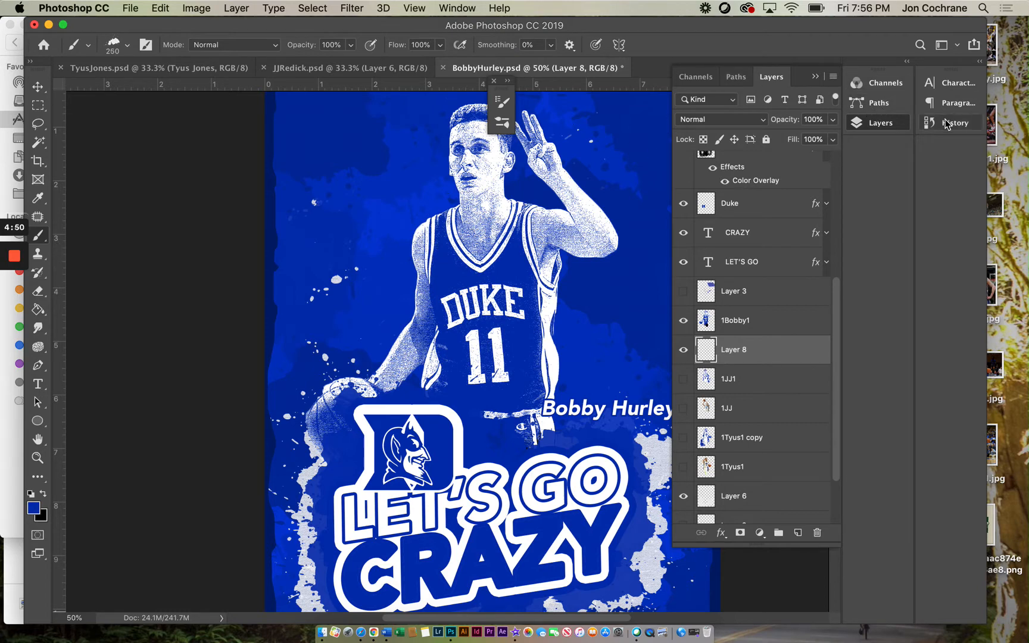
left_click(456, 8)
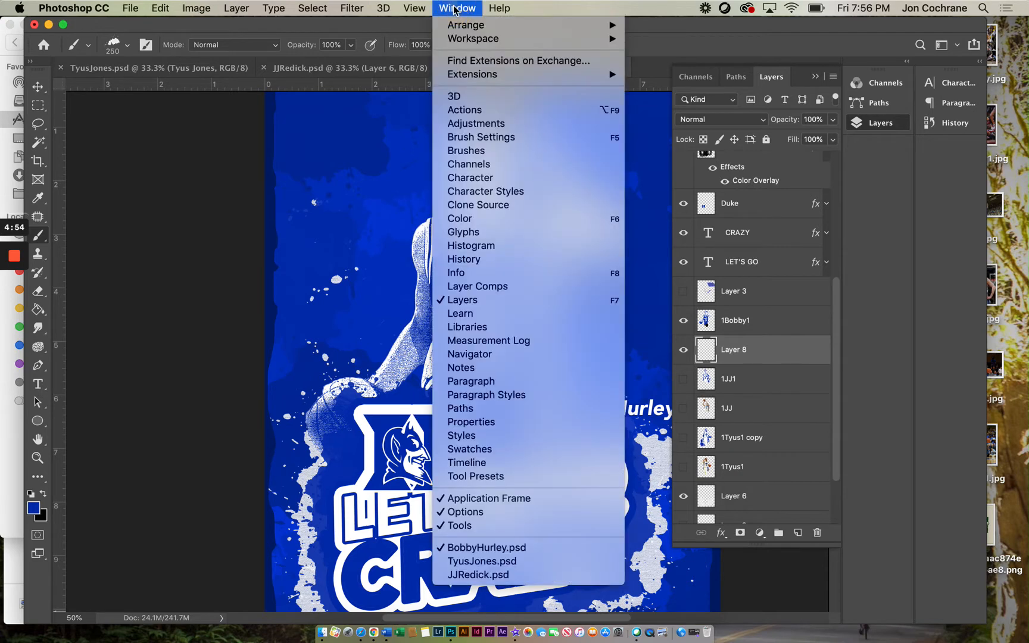
left_click(457, 152)
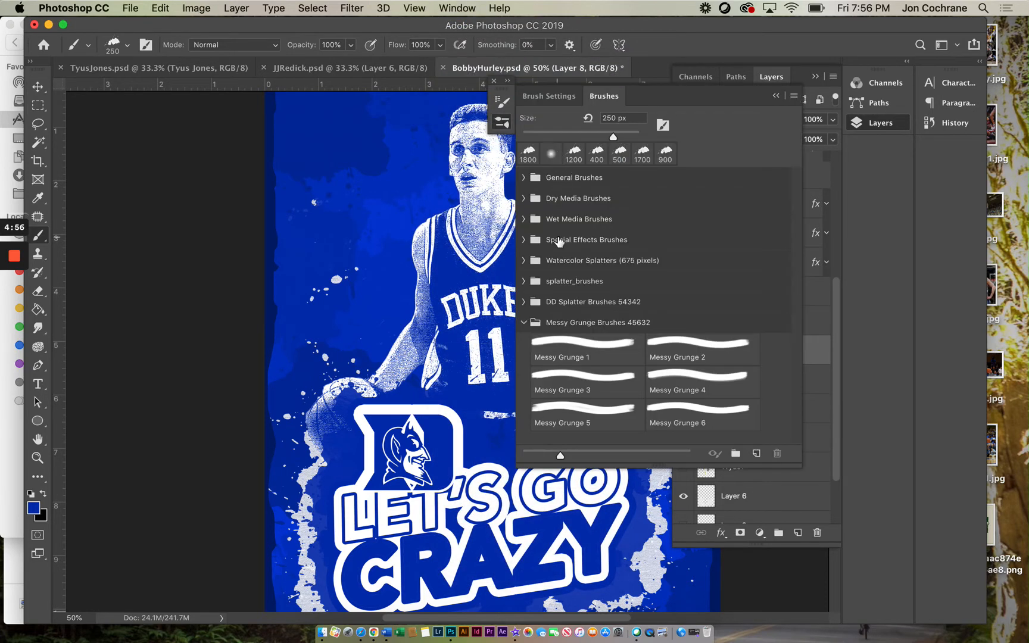
Step: Review the brush's Shape Dynamics settings, then collapse the brush panel
left_click(551, 97)
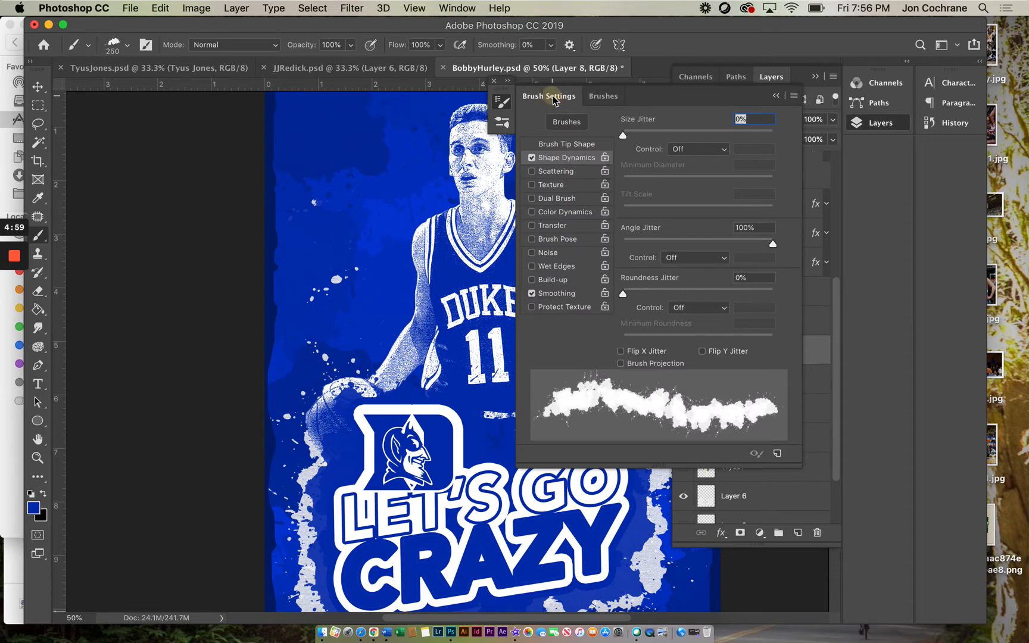
left_click(547, 161)
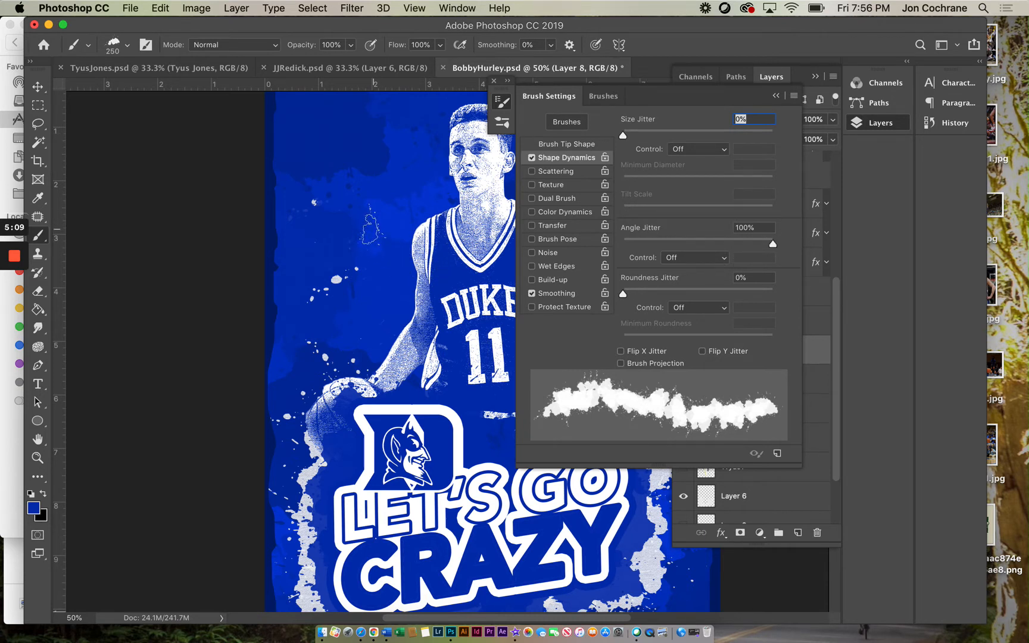
left_click(218, 215)
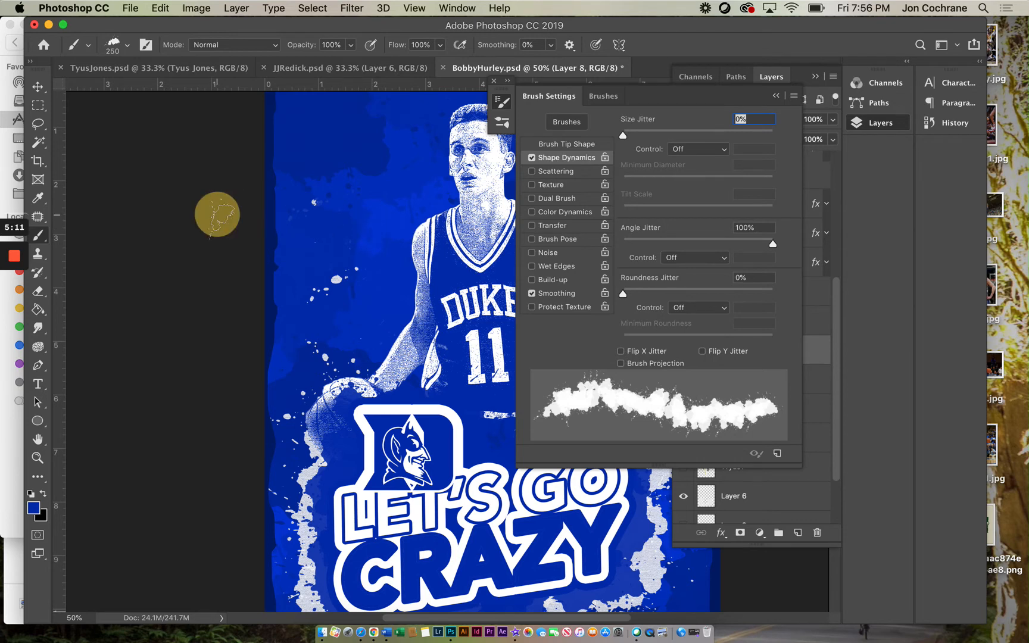
left_click(776, 97)
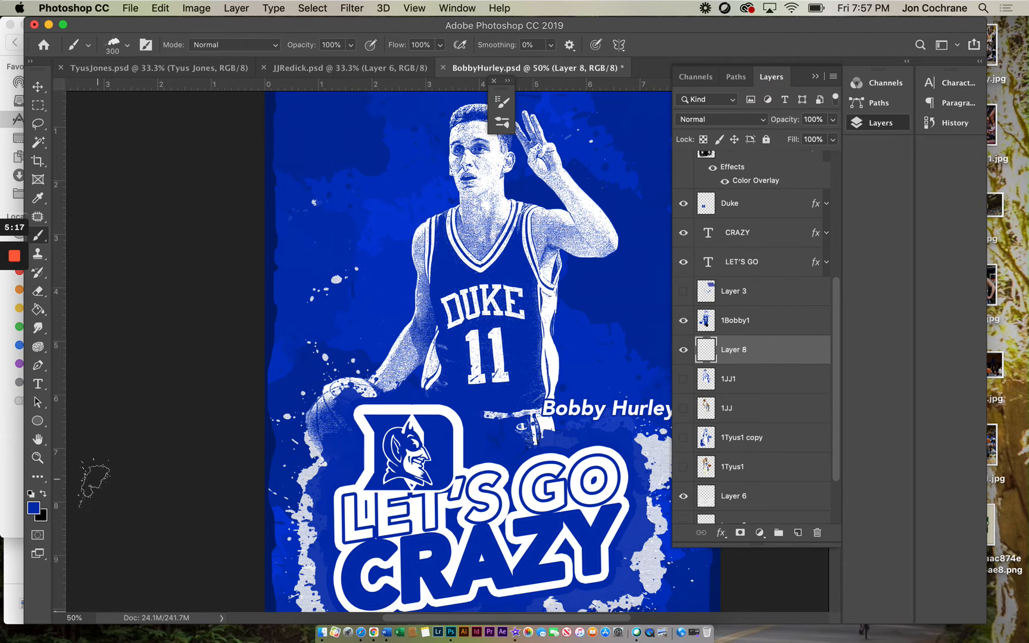
Step: Switch the foreground color to white and paint splatter strokes beside the player's arm on Layer 8
left_click(30, 494)
left_click(43, 494)
left_click_drag(414, 232, 416, 277)
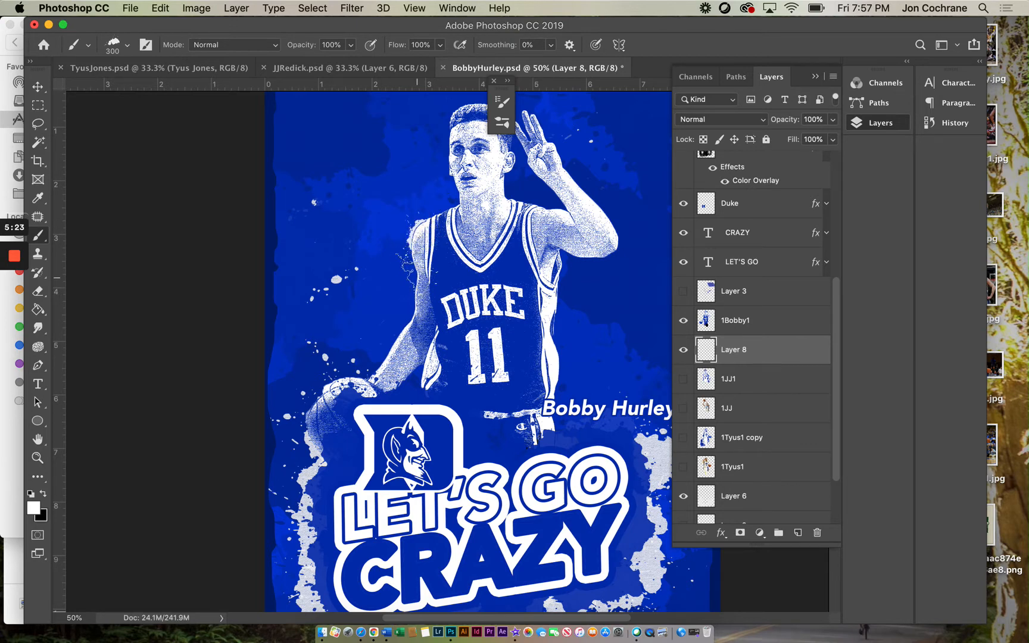
left_click(419, 266)
left_click(413, 310)
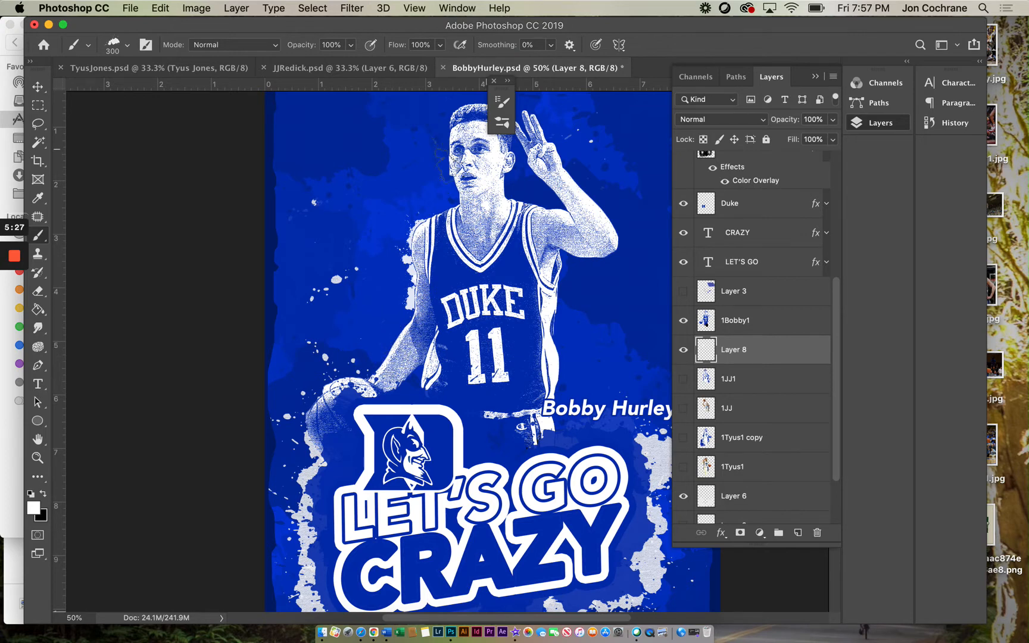
left_click(37, 458)
left_click(473, 349, "alt")
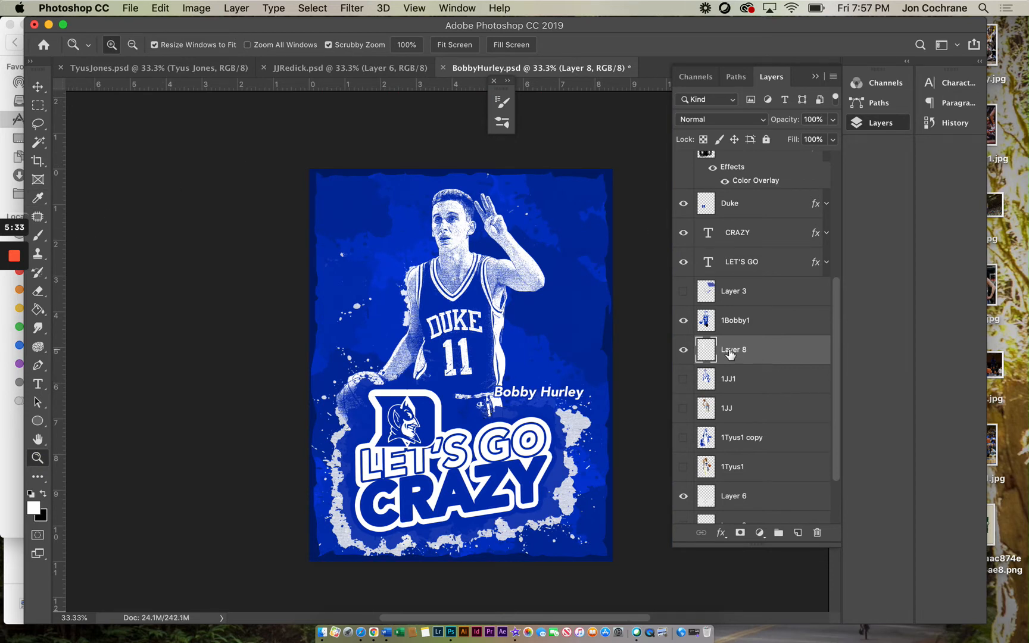
Step: With the Brush tool, stamp more white splatter on Layer 8 around the player's raised arm, waist and left side
left_click(38, 236)
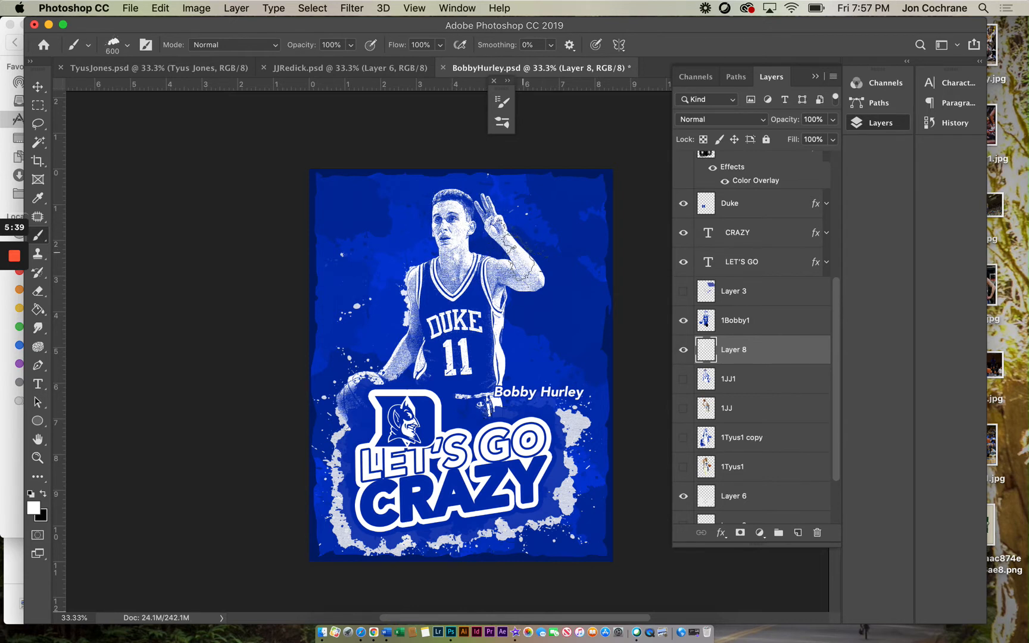
left_click(524, 250)
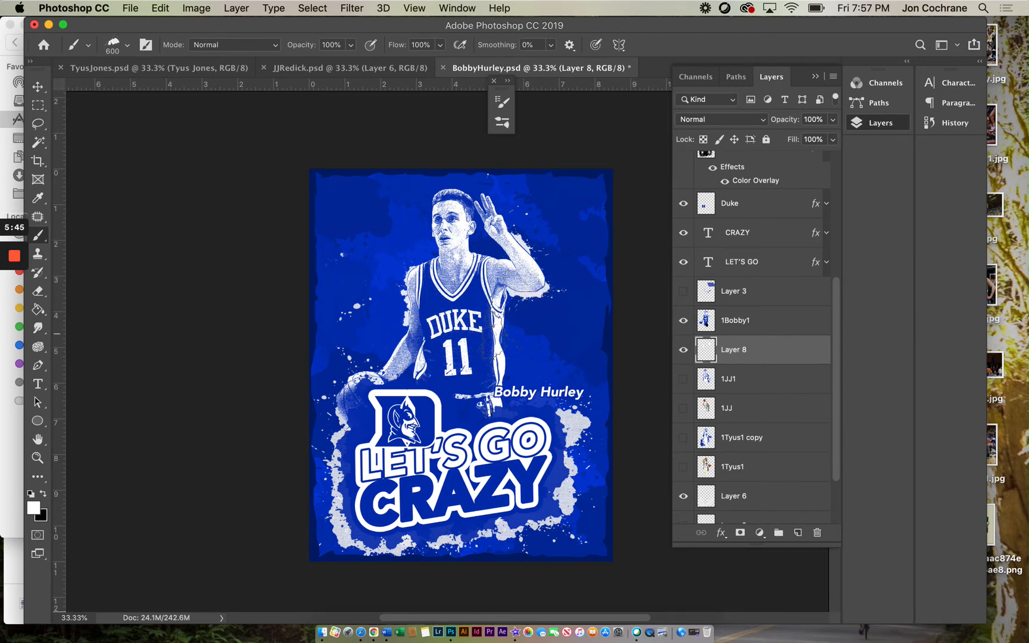
left_click(500, 329)
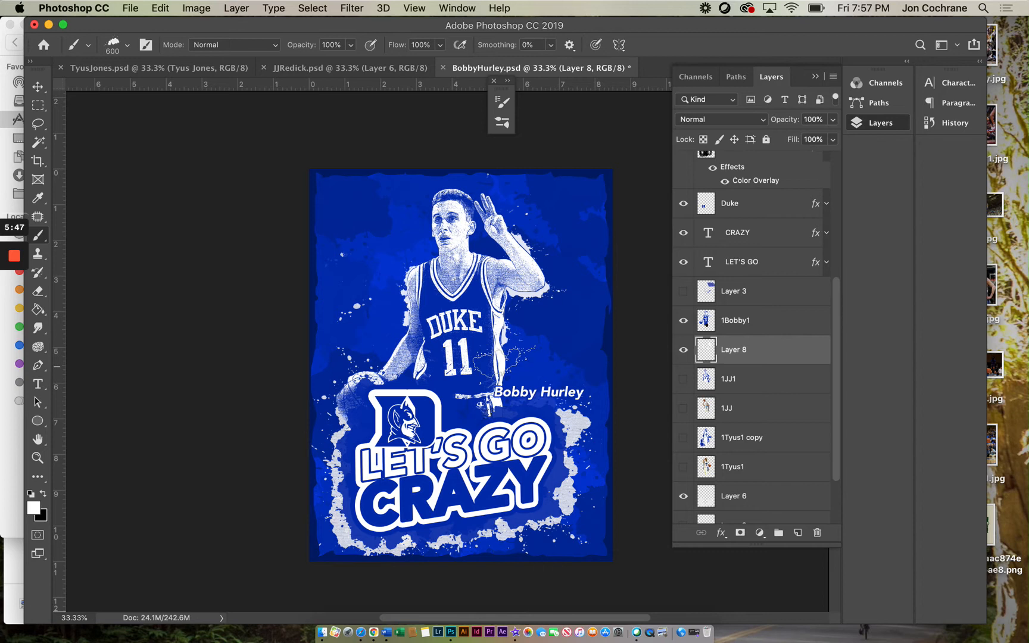
left_click(487, 367)
left_click(493, 372)
left_click(496, 368)
left_click(491, 395)
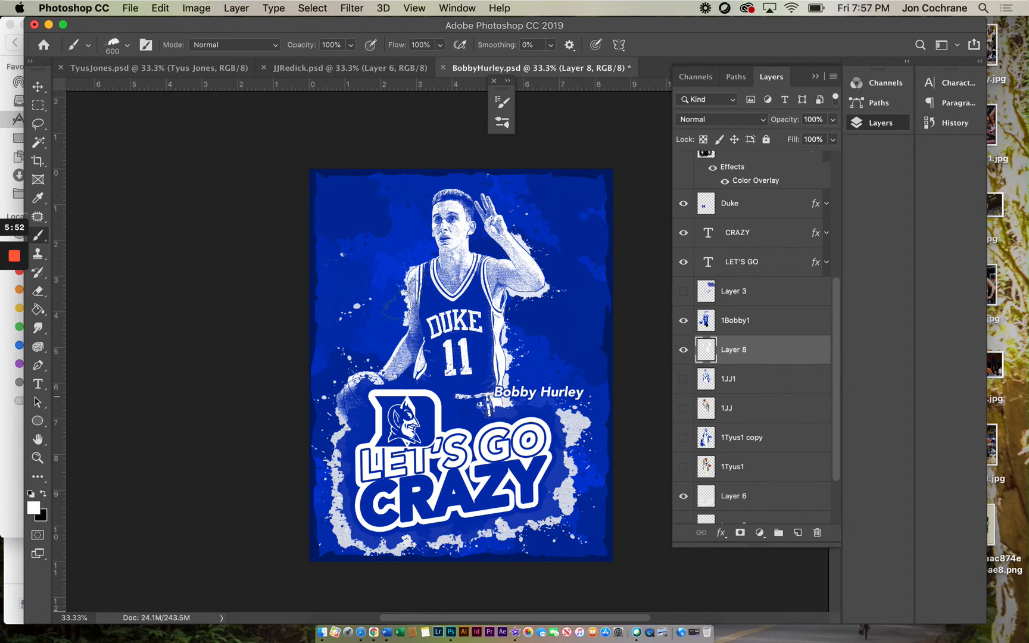
left_click(393, 360)
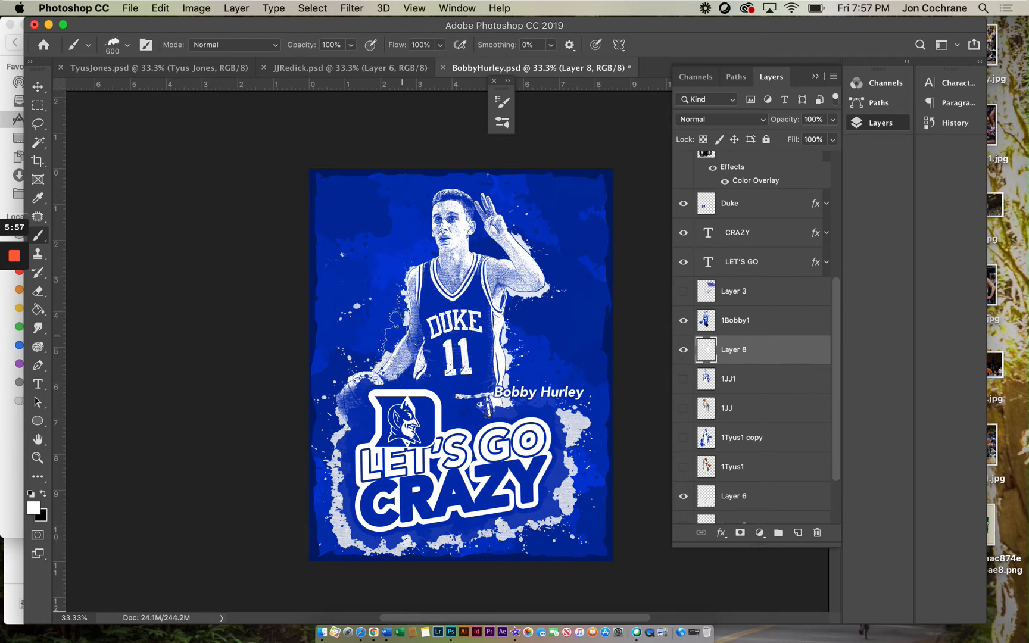
left_click(402, 335)
Step: Stamp additional white splatter around the player's head, raised hand and the side of the jersey
left_click(427, 244)
left_click(426, 227)
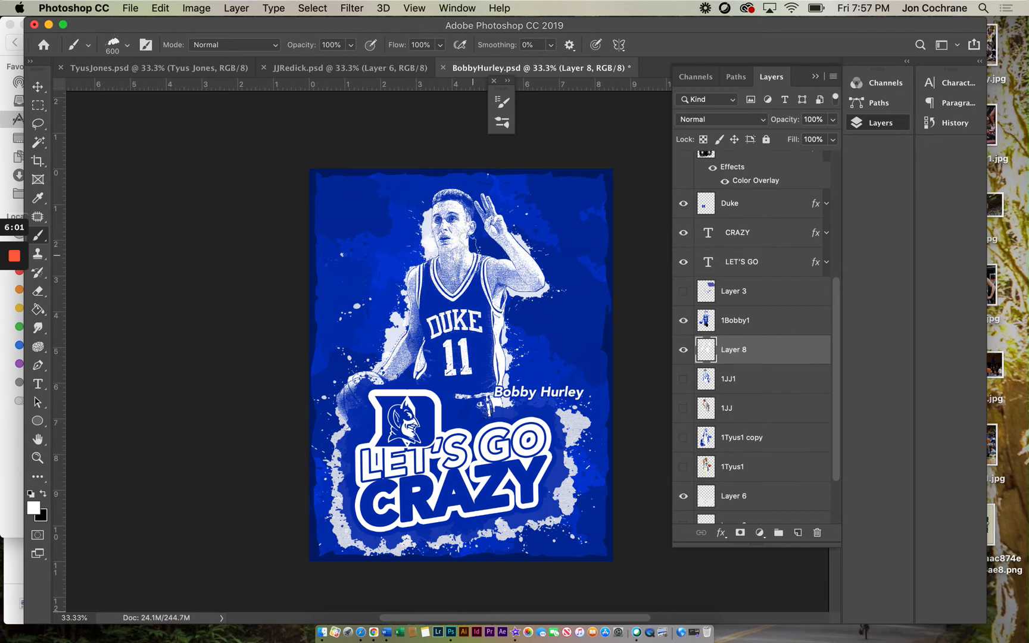
left_click(475, 261)
left_click(500, 262)
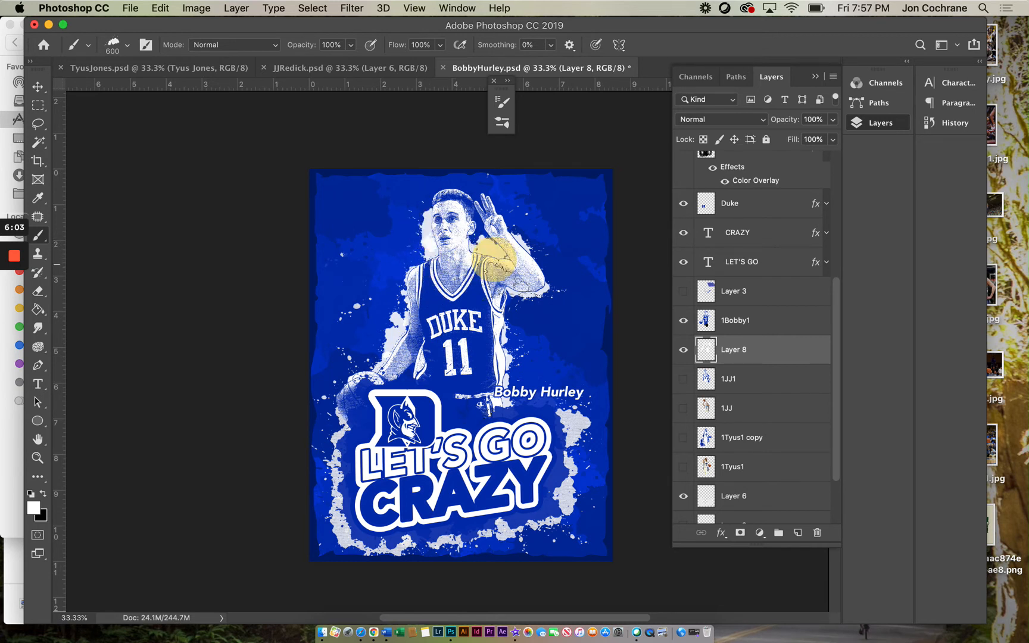
left_click(535, 280)
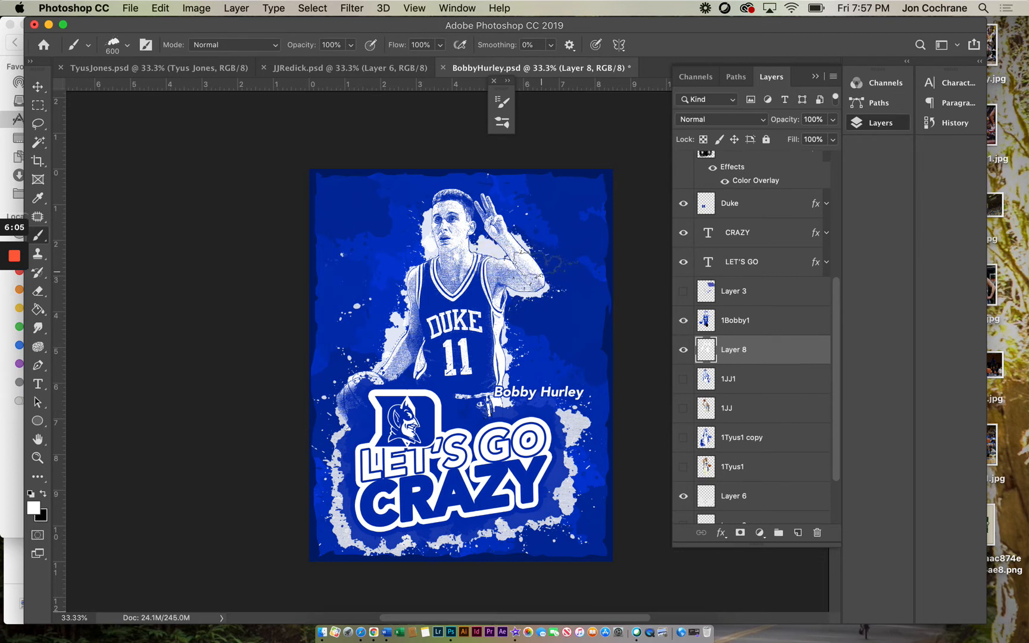
left_click(536, 283)
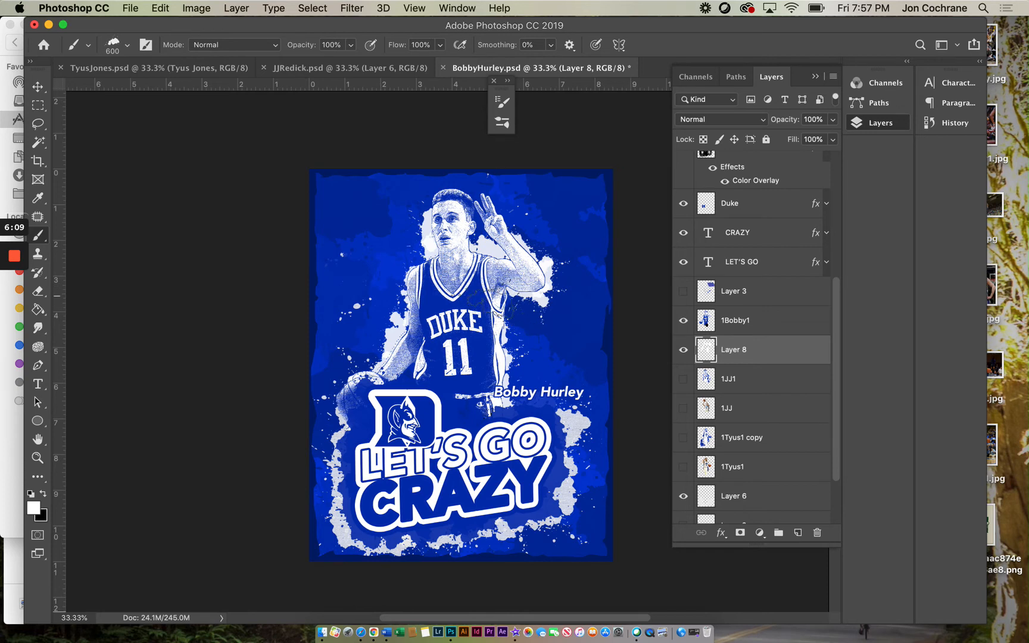
left_click(497, 300)
left_click(500, 328)
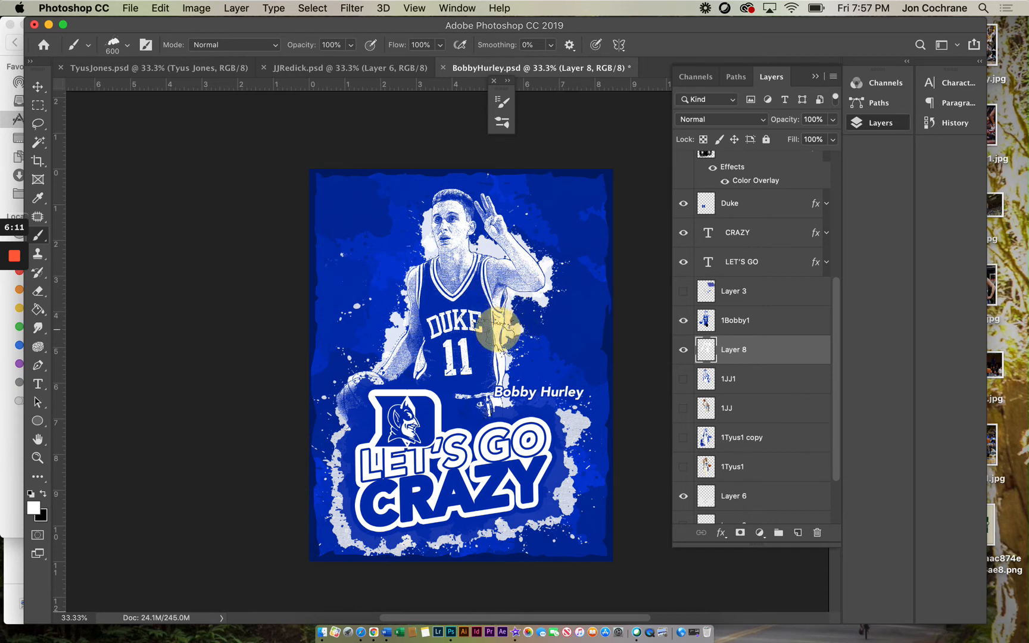
Step: Compare the JJ Redick and Tyus Jones posters with the Bobby Hurley poster
left_click(384, 69)
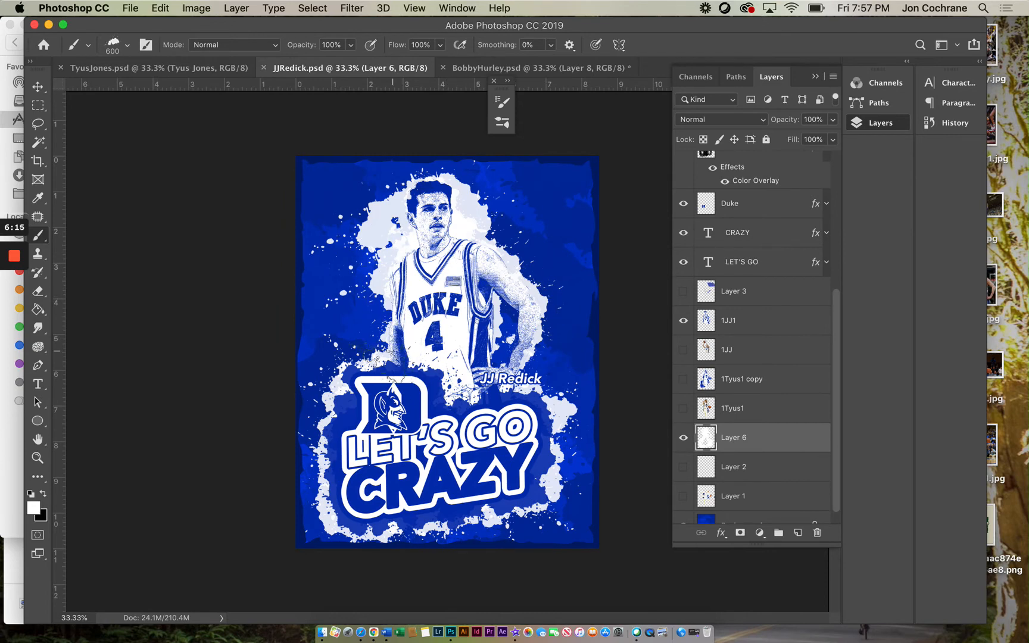
left_click(179, 68)
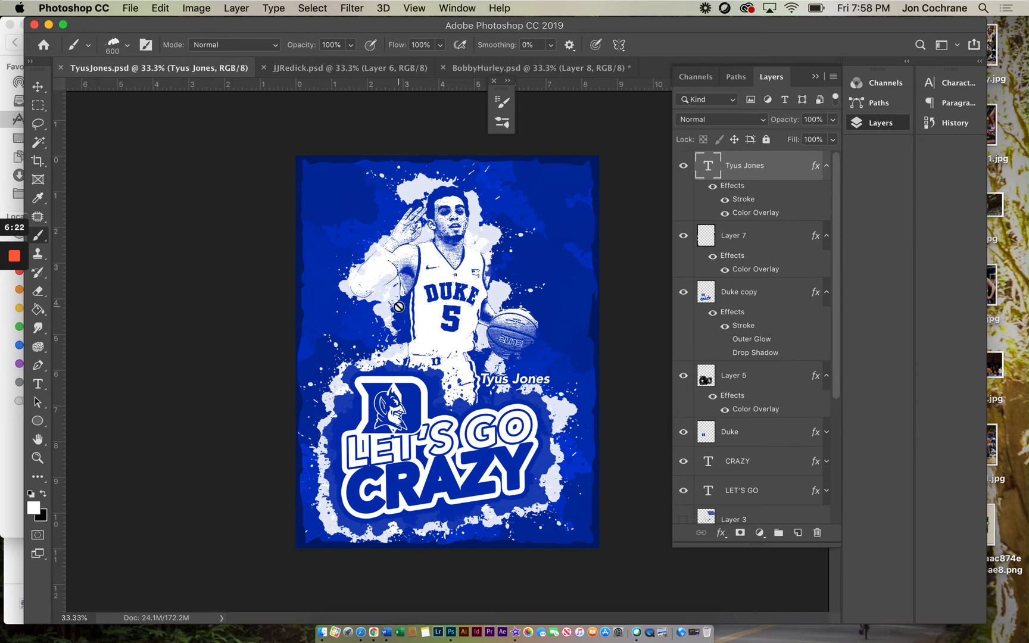
left_click(500, 68)
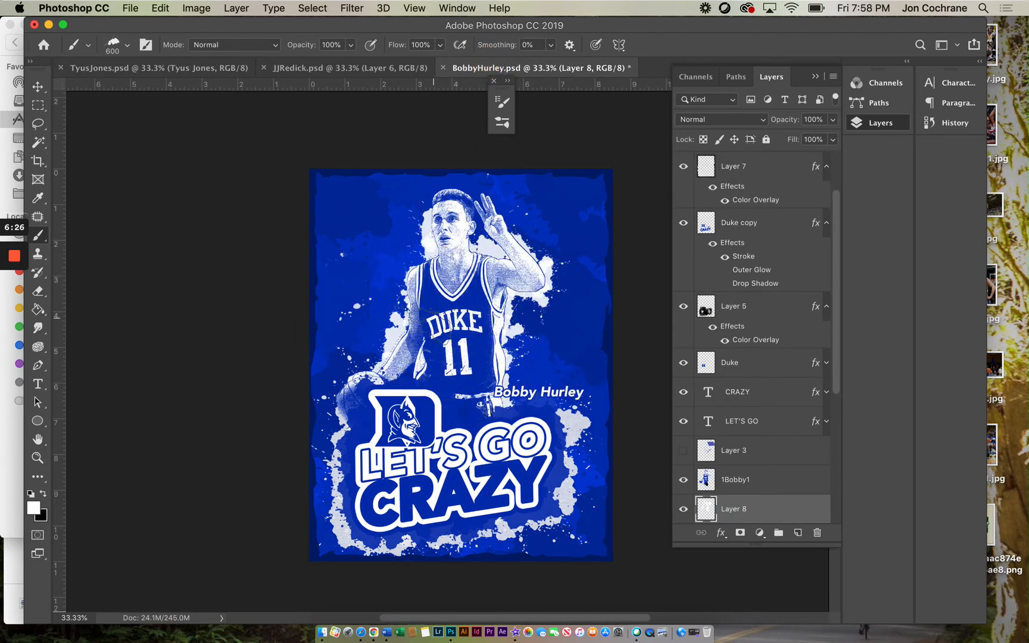
Step: Enlarge the splatter brush to 1200 px and stamp large white splatters around the player's head, shoulders and lower left
key("bracketright")
key("bracketright")
key("bracketright")
key("bracketright")
key("bracketright")
key("bracketright")
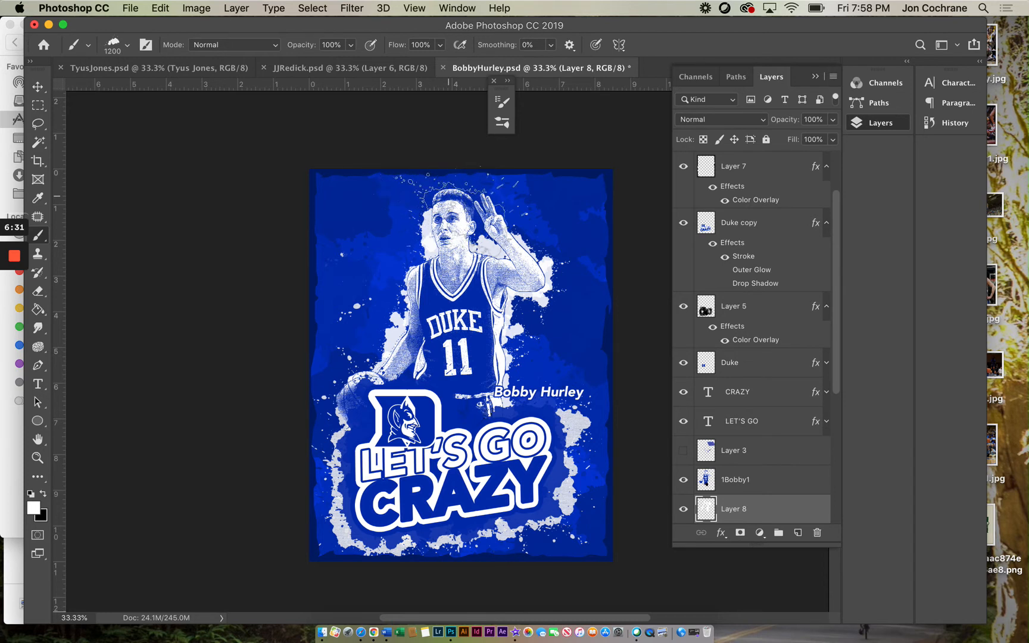
left_click(482, 198)
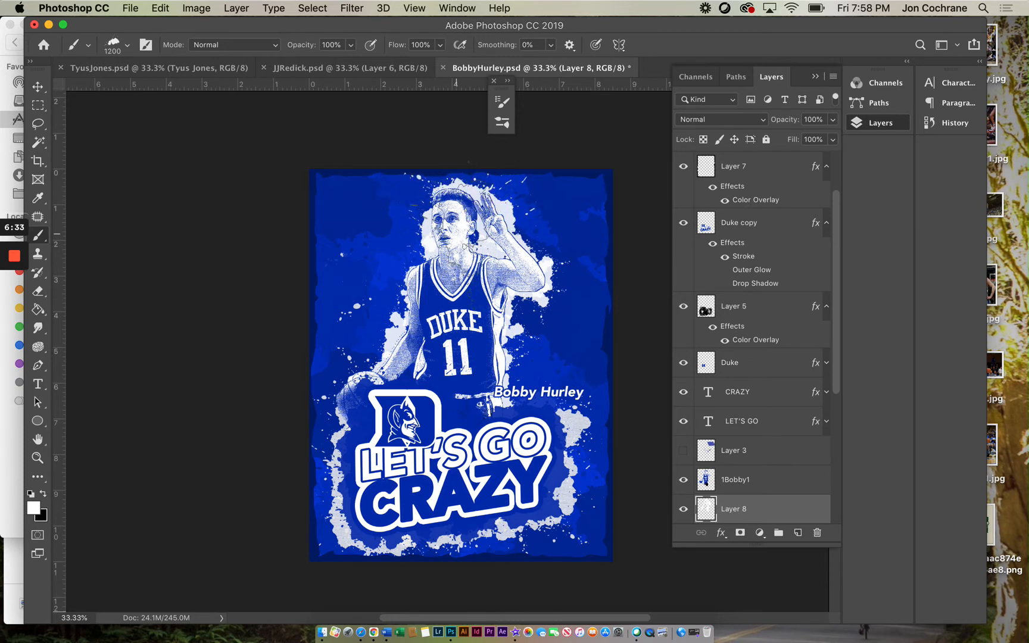
left_click(417, 242)
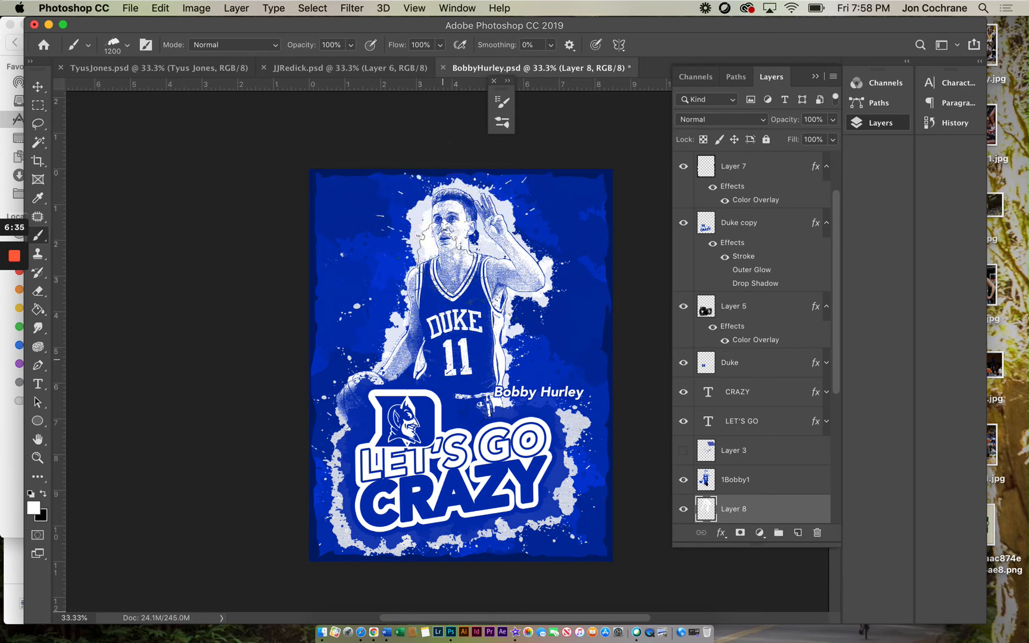
left_click(452, 232)
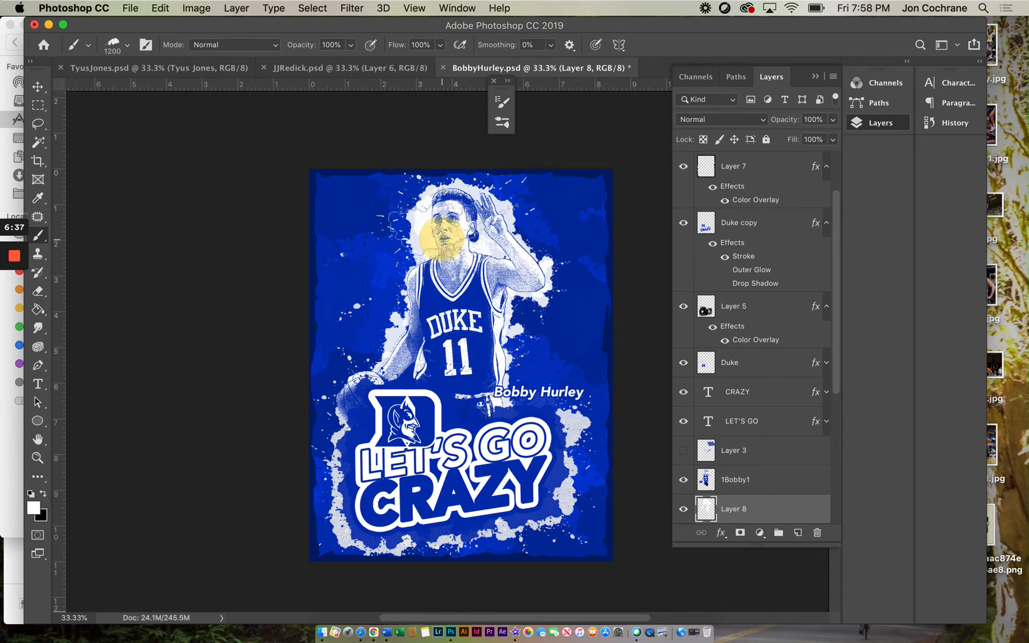
left_click(473, 236)
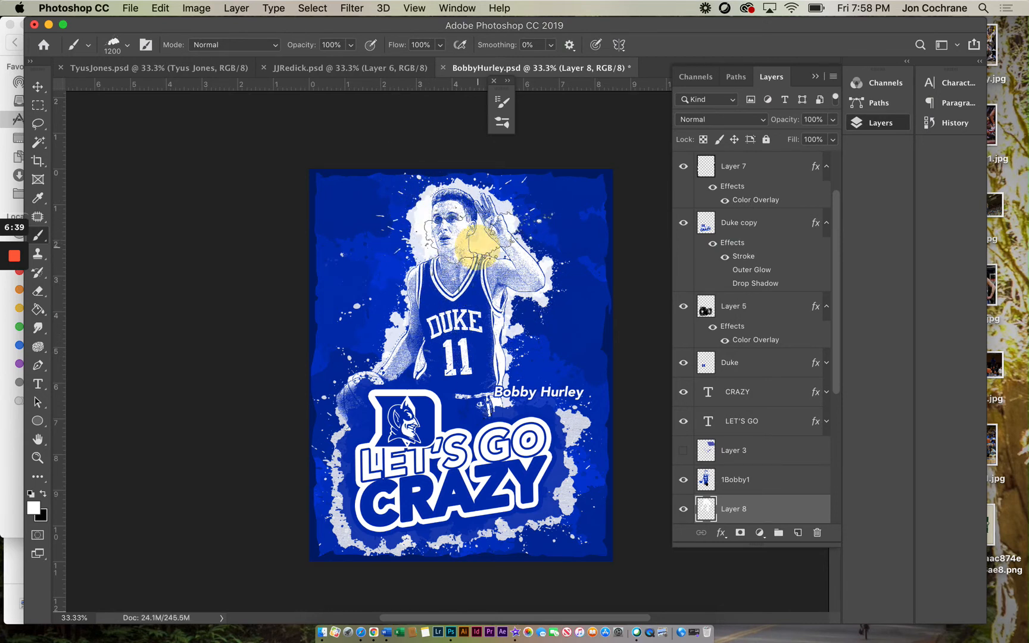
left_click(471, 231)
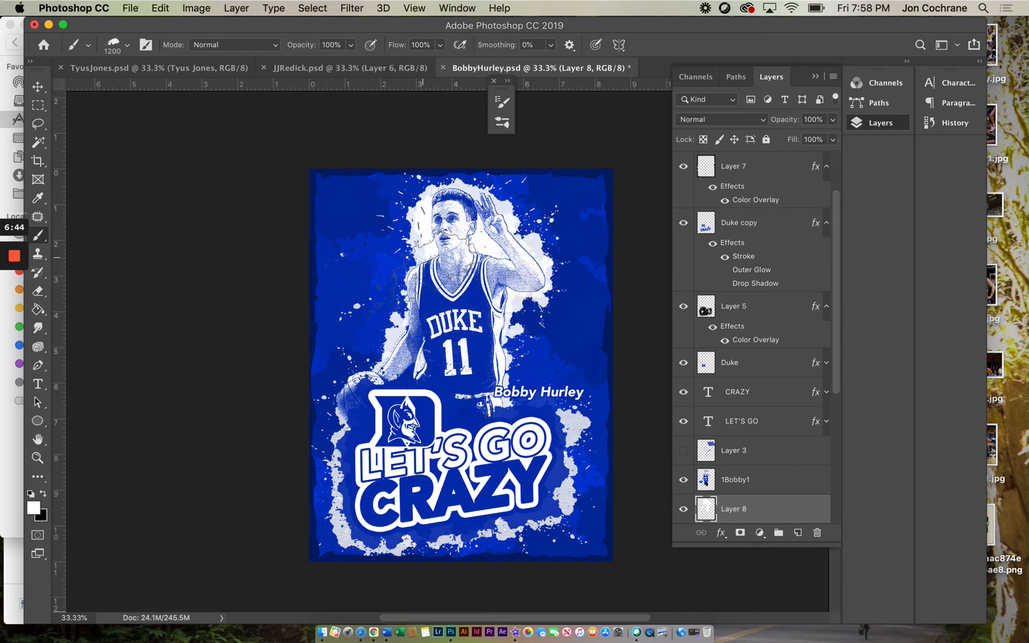
left_click(466, 358)
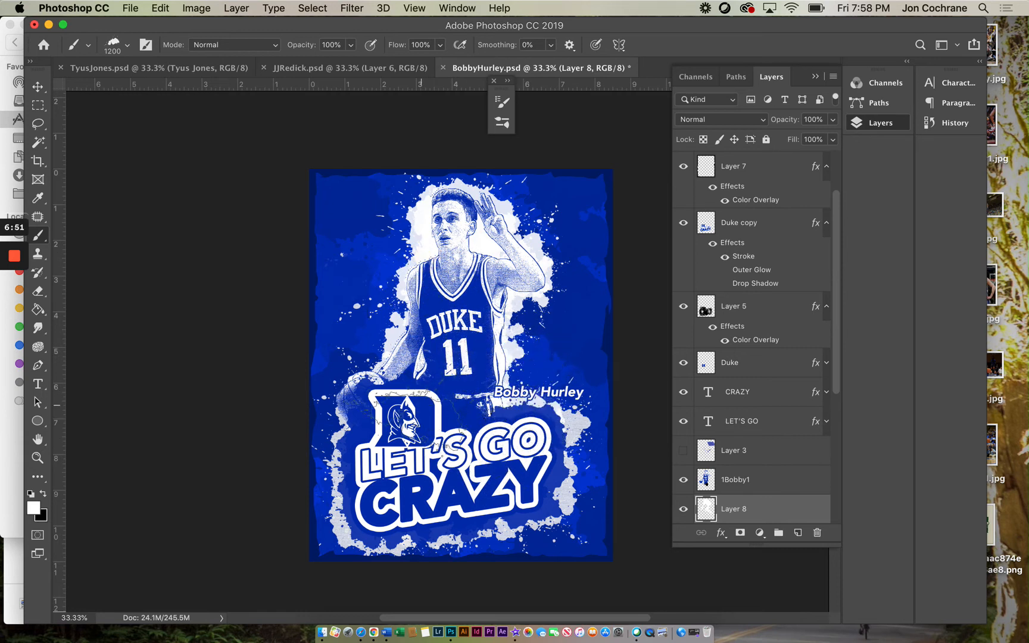
left_click(358, 384)
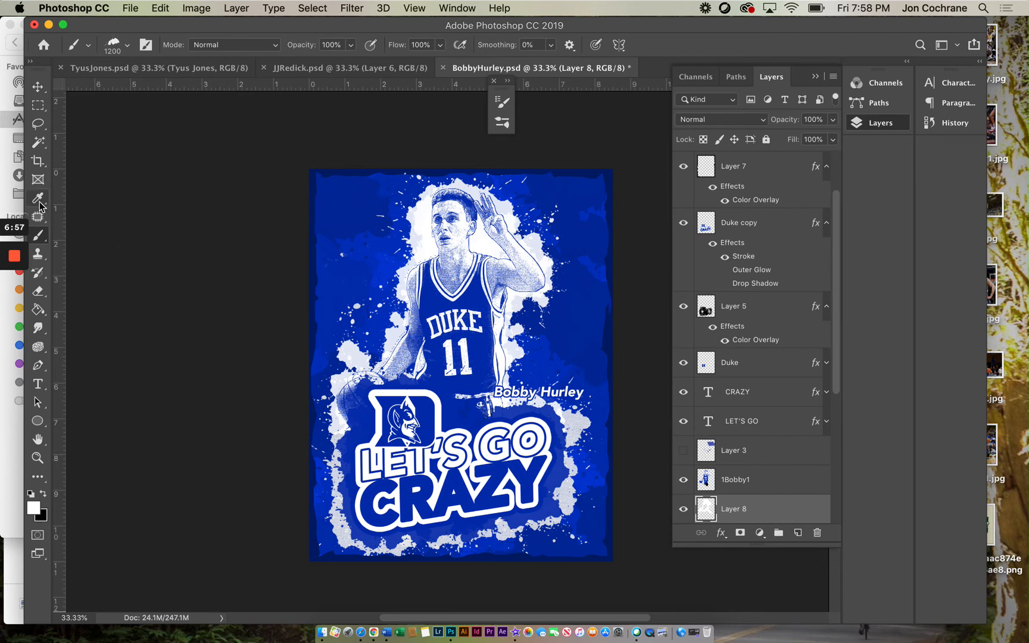
Step: On the 1Bobby1 layer, use the Eraser with the 1200 splatter brush at 300 px to break up the player's shoulder and arm edges
left_click(733, 480)
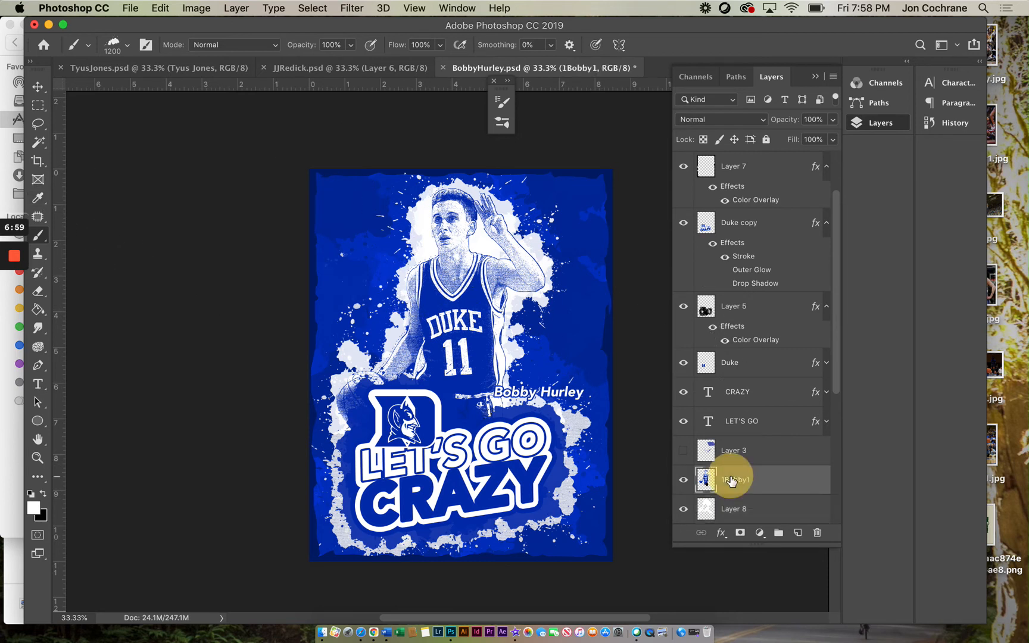
left_click(38, 292)
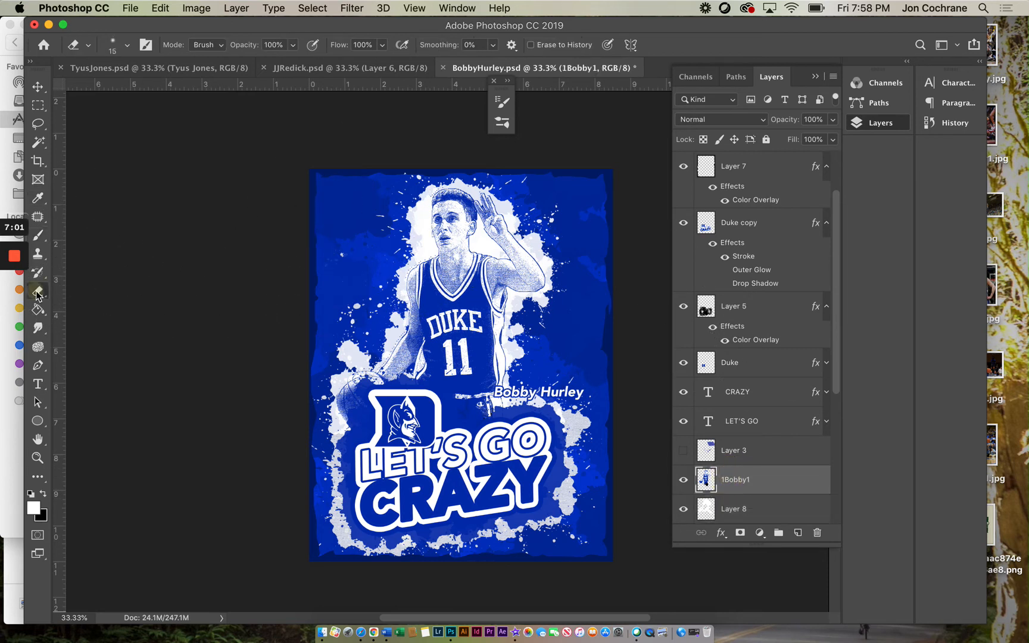
left_click(117, 45)
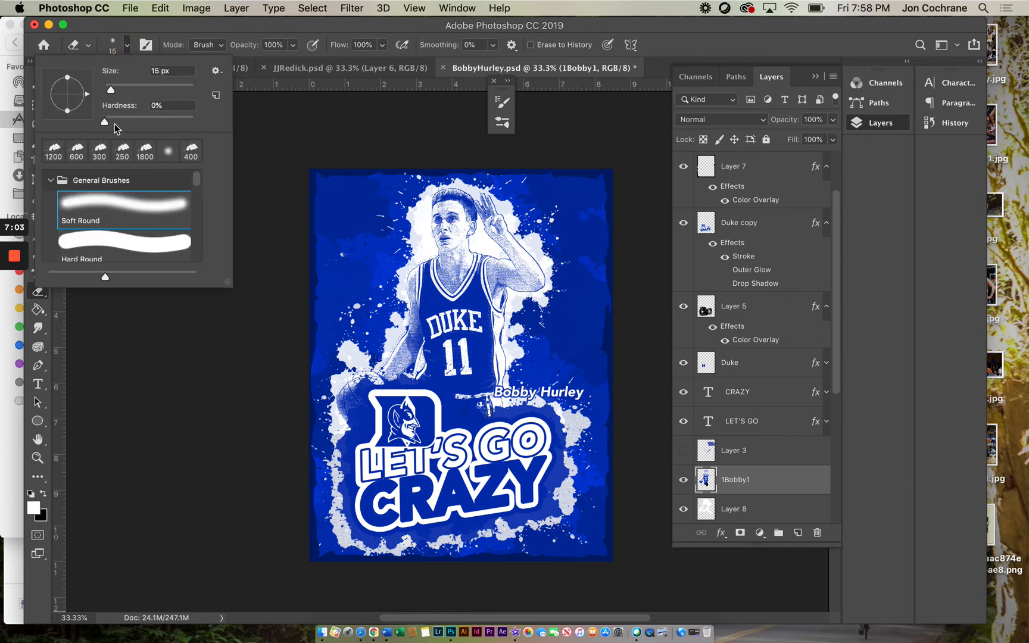
left_click(54, 150)
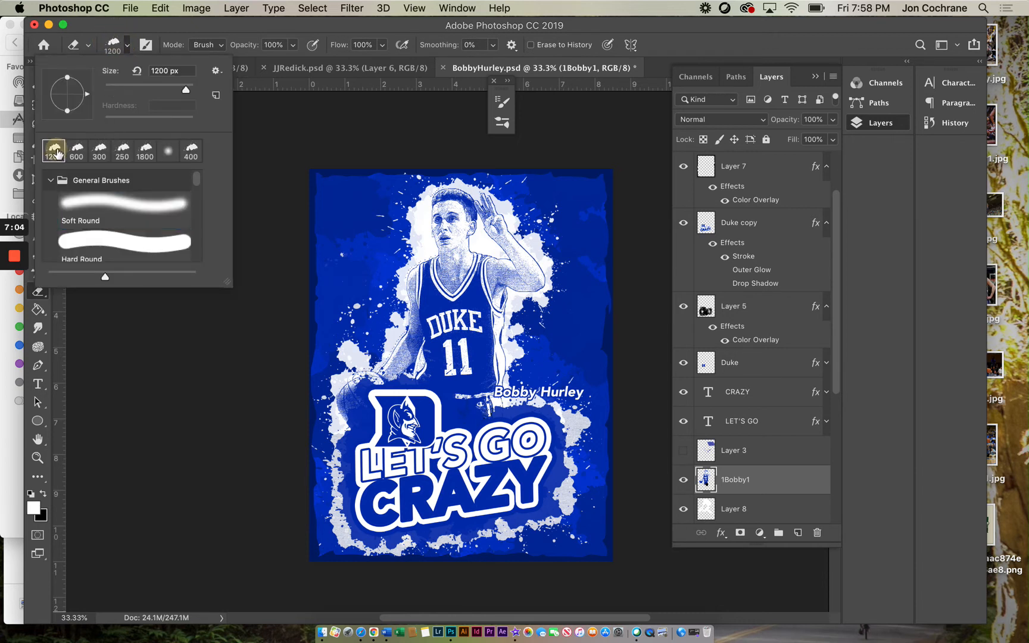
left_click(262, 301)
key("bracketleft")
key("bracketleft")
key("bracketleft")
key("bracketleft")
key("bracketleft")
key("bracketleft")
key("bracketleft")
key("bracketleft")
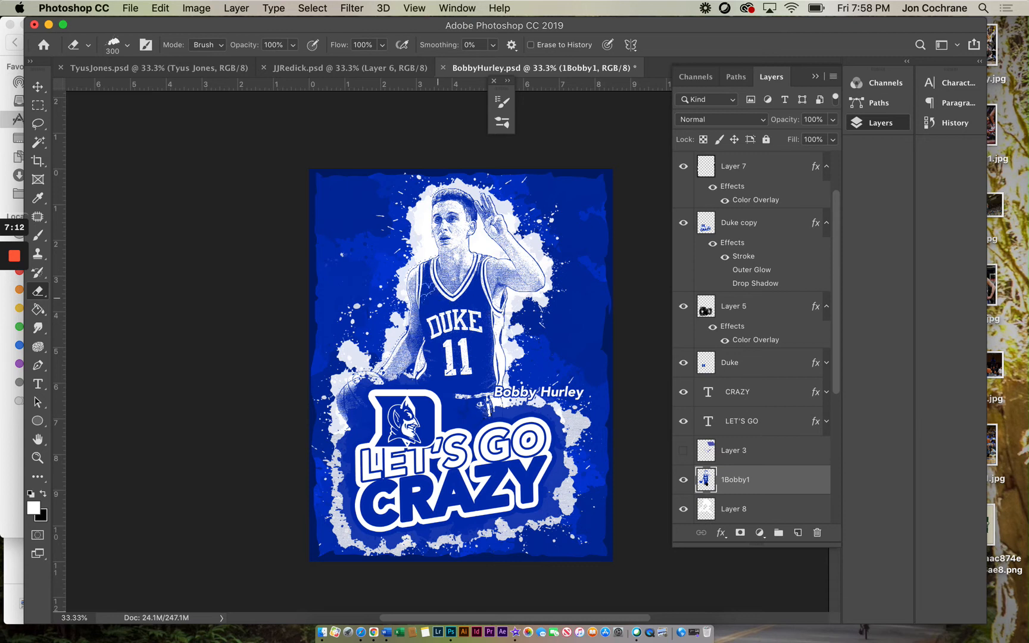
left_click(401, 274)
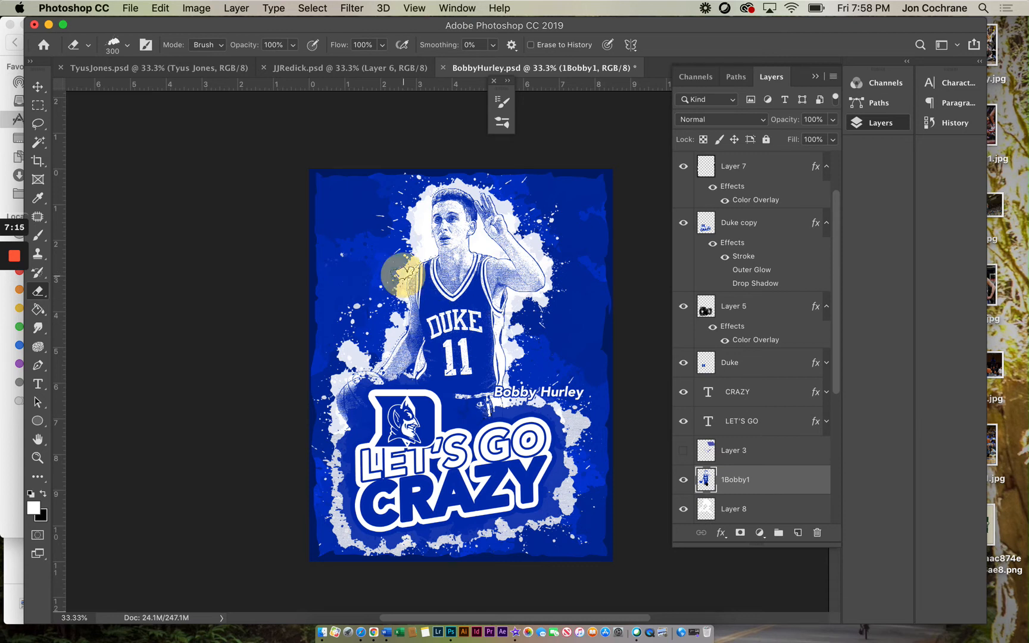
left_click(396, 278)
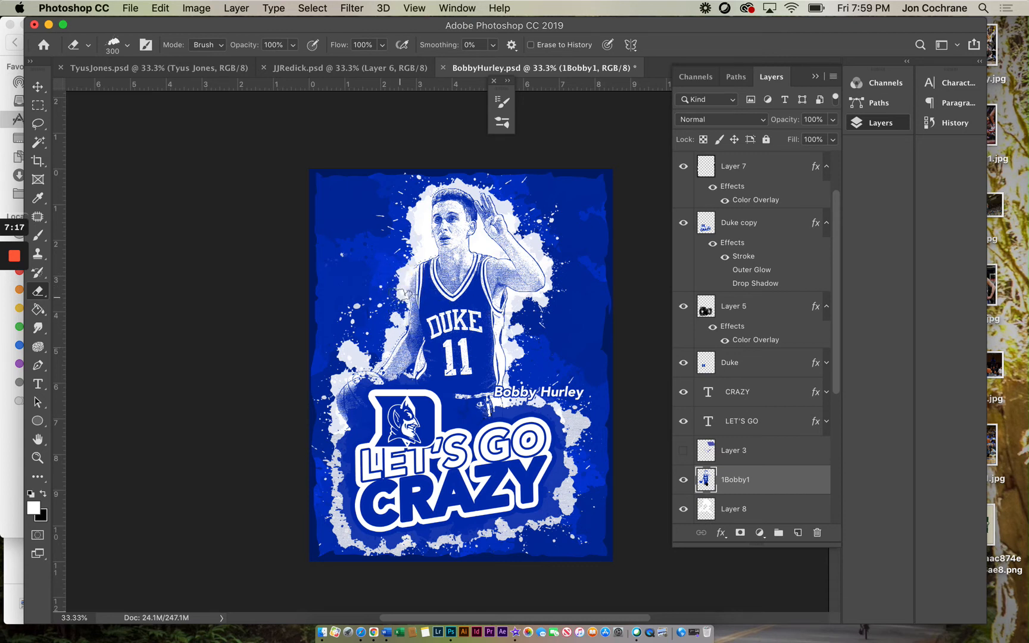
left_click(404, 297)
left_click(549, 274)
Step: Enlarge the eraser to 500 px, erase splatter edges along the raised arm and side, and undo the final stroke
key("bracketright")
left_click(537, 255)
key("bracketright")
left_click(524, 300)
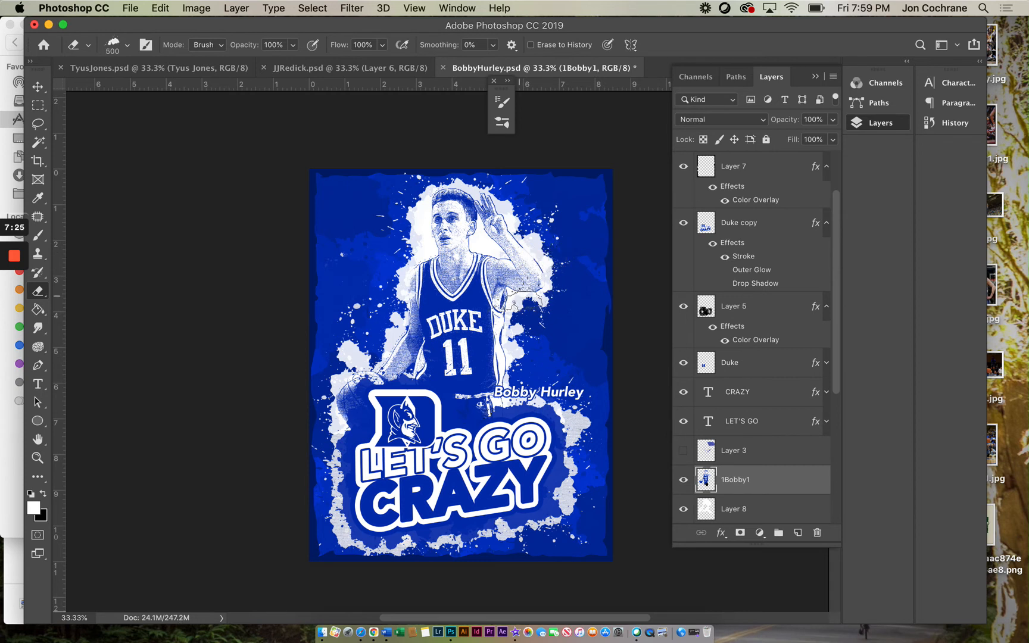
left_click(520, 313)
left_click(506, 340)
left_click(524, 230)
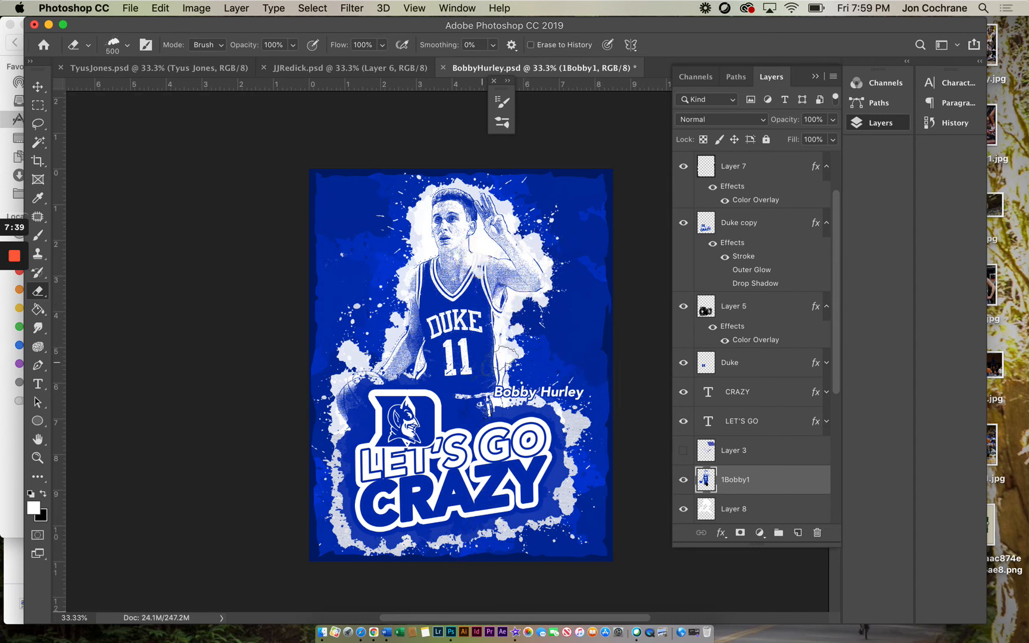
left_click_drag(477, 394, 484, 393)
key("super+z")
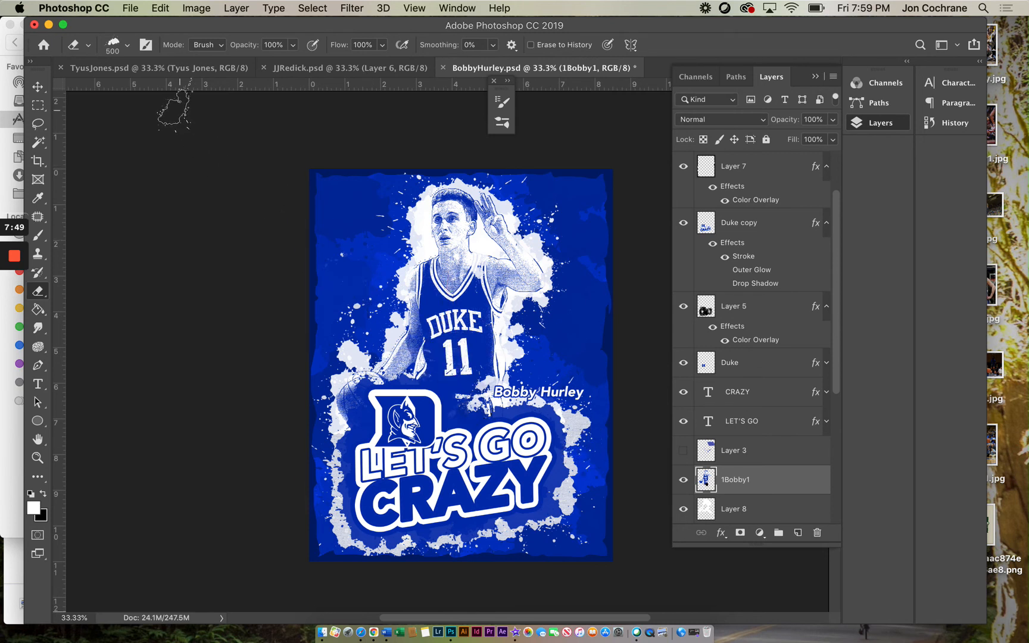
Step: Compare the Tyus Jones and JJ Redick posters with the Bobby Hurley poster again
left_click(151, 71)
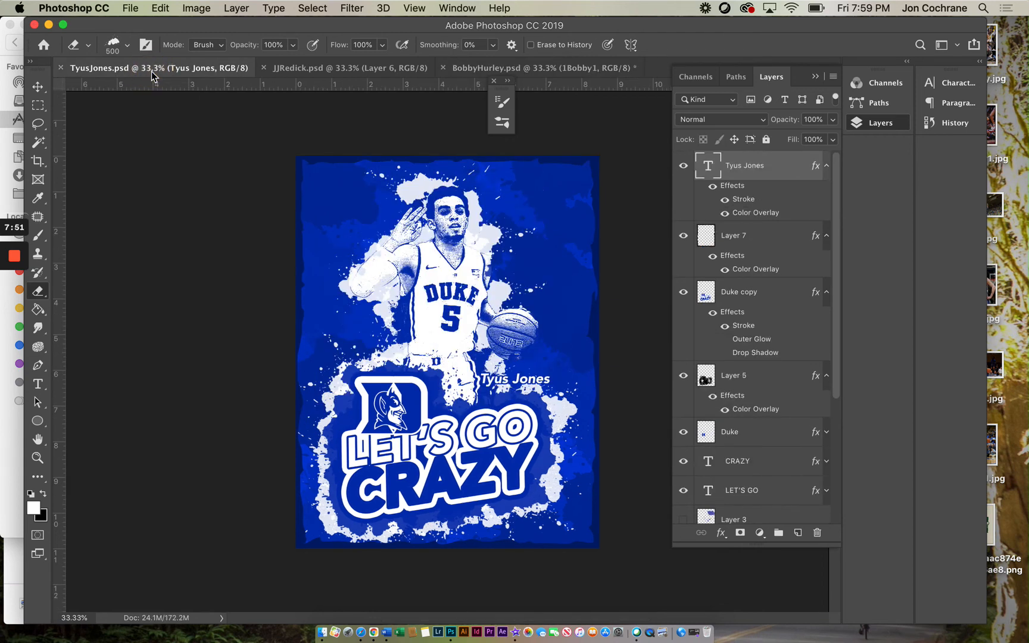
left_click(291, 69)
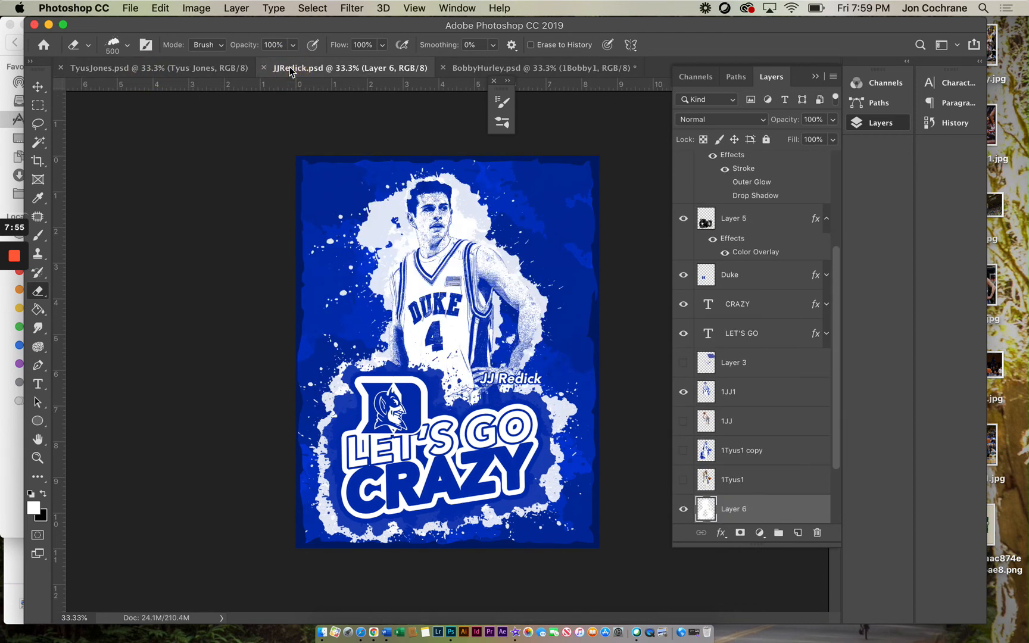
left_click(516, 68)
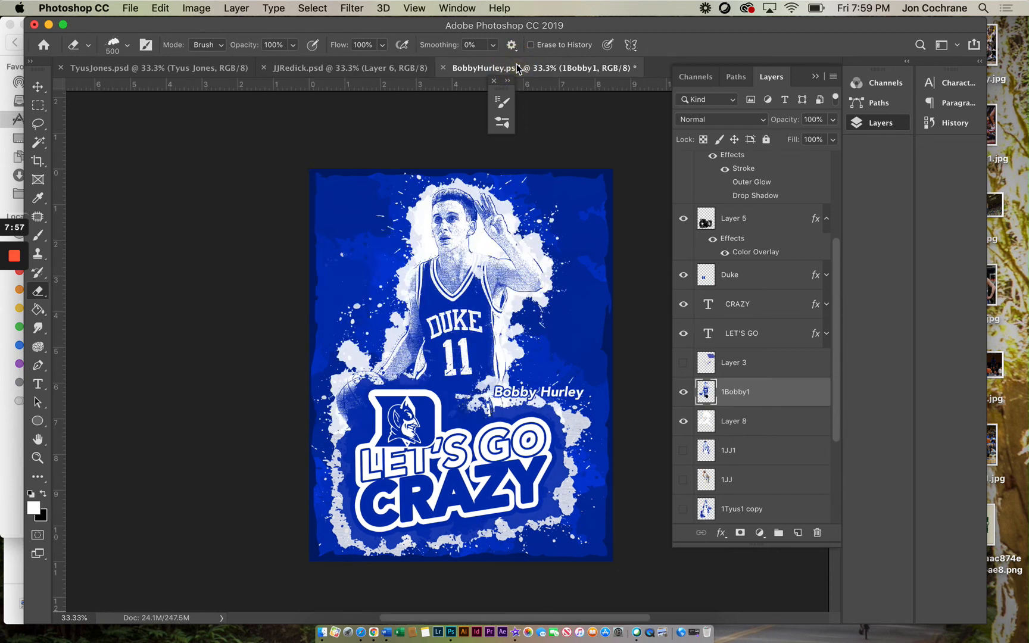